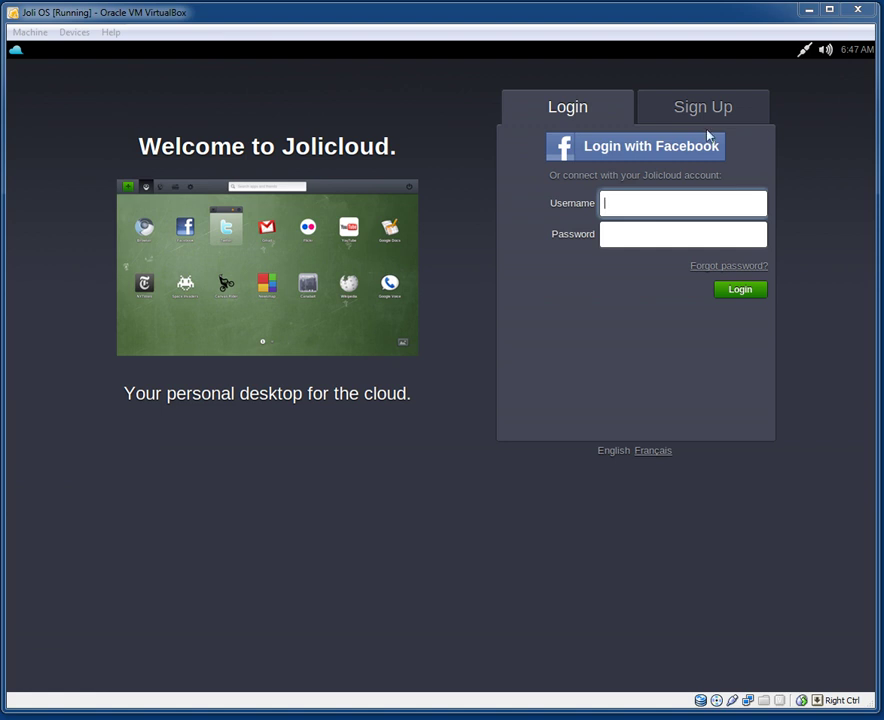
Switch to the Sign Up form on the Jolicloud welcome screen.
{"action": "left_click", "coordinate": [714, 105]}
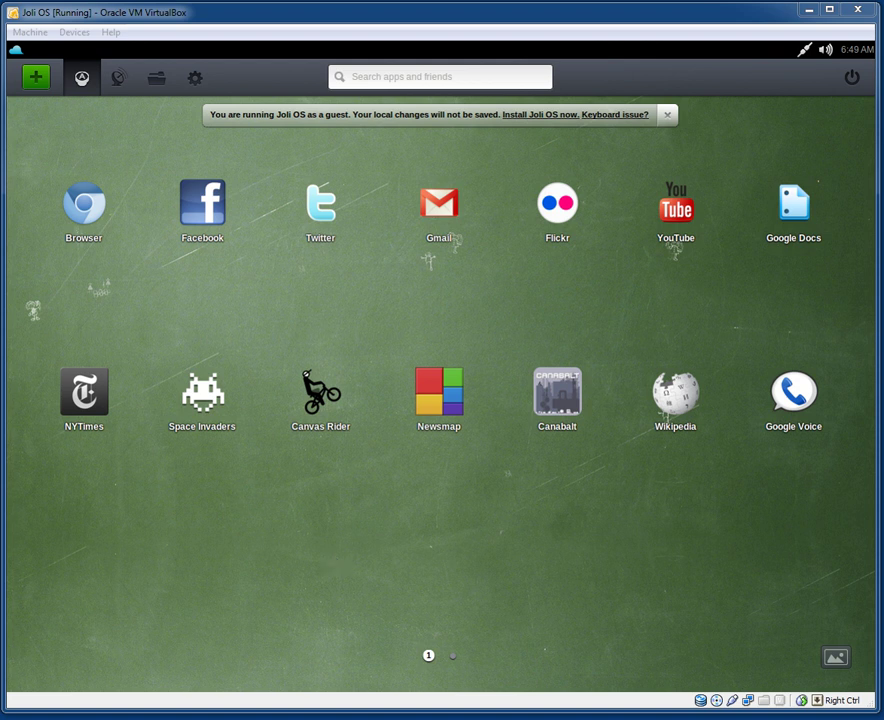
{"action": "mouse_move", "coordinate": [95, 227]}
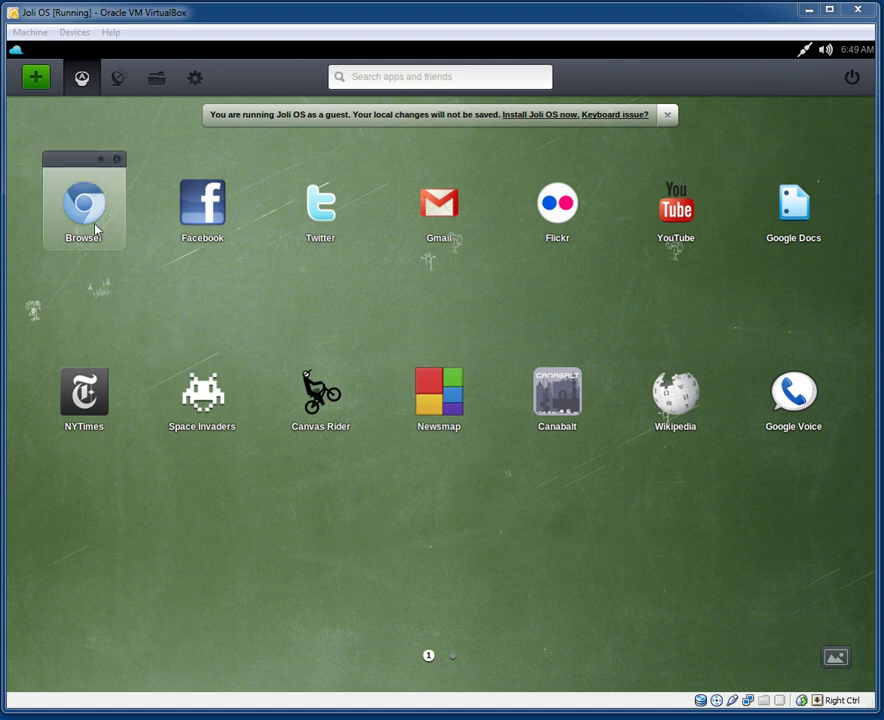
{"action": "left_click", "coordinate": [93, 225]}
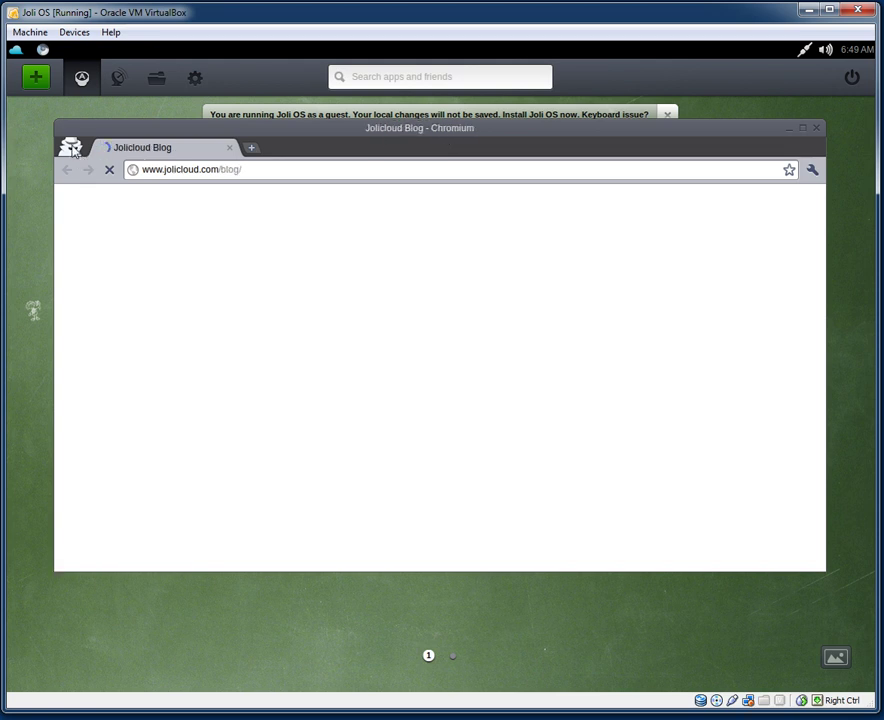
{"action": "double_click", "coordinate": [264, 129]}
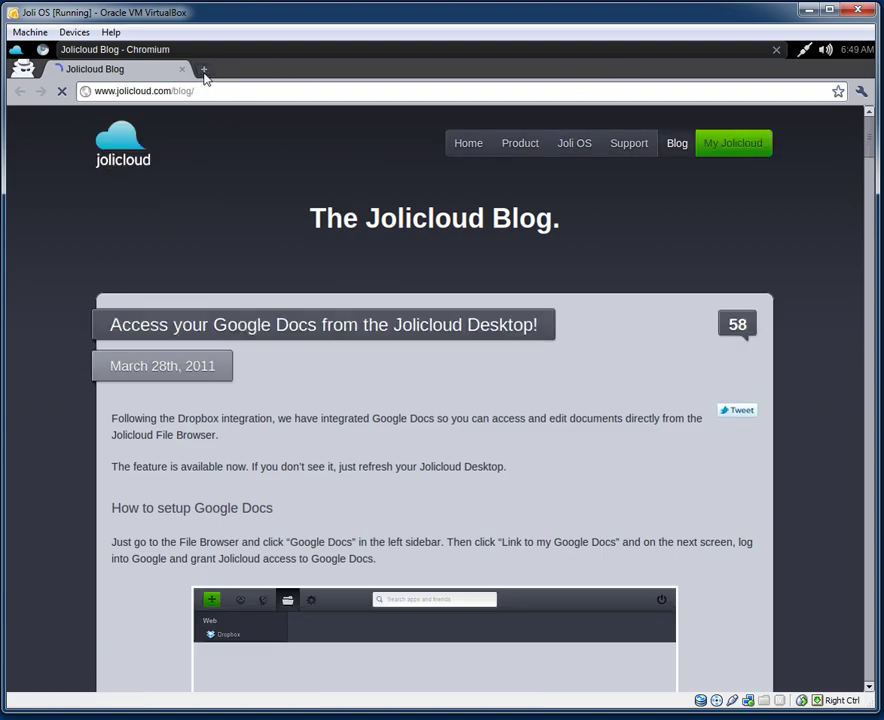
{"action": "key", "text": "ctrl+w"}
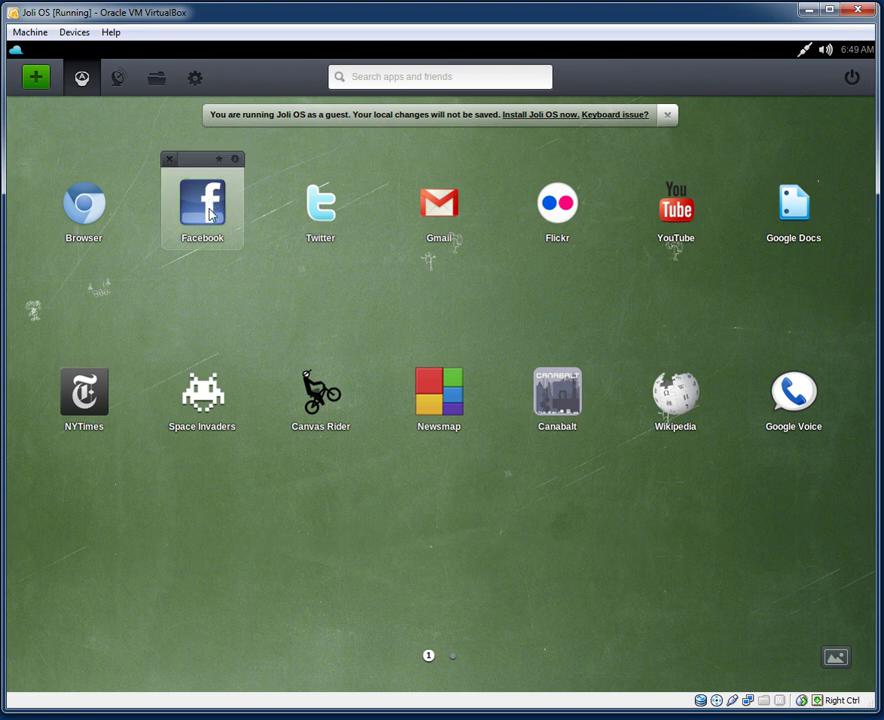
{"action": "left_click", "coordinate": [210, 213]}
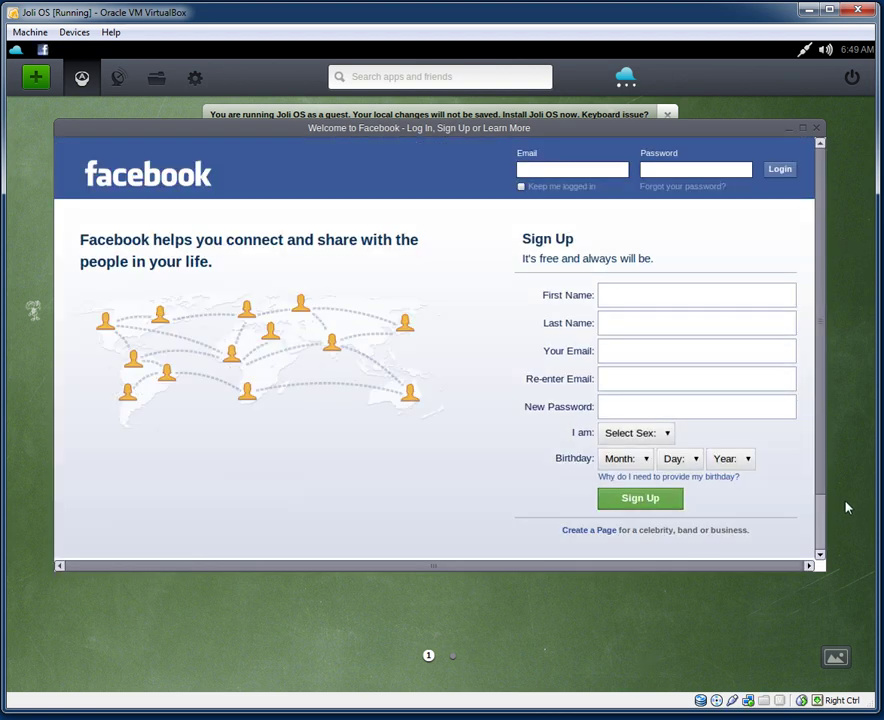
{"action": "scroll", "coordinate": [825, 361], "scroll_direction": "down", "scroll_amount": 3}
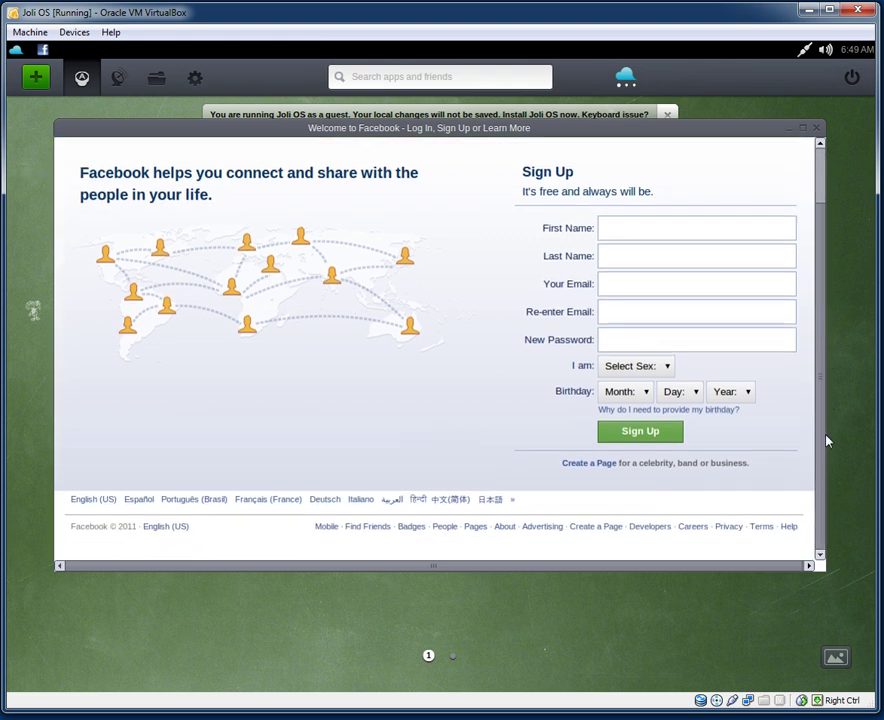
{"action": "scroll", "coordinate": [825, 340], "scroll_direction": "up", "scroll_amount": 3}
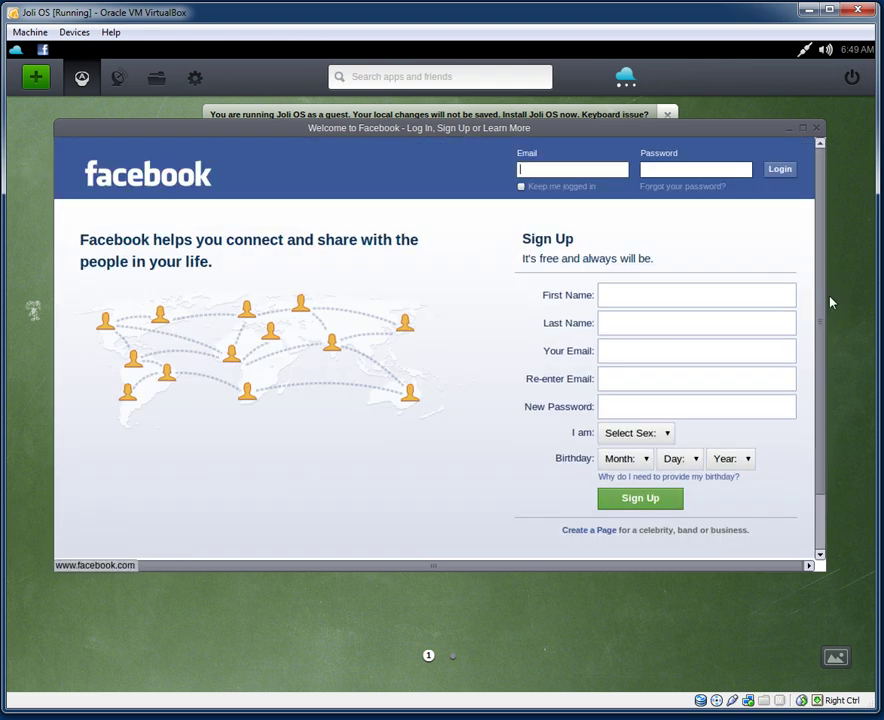
{"action": "left_click", "coordinate": [818, 130]}
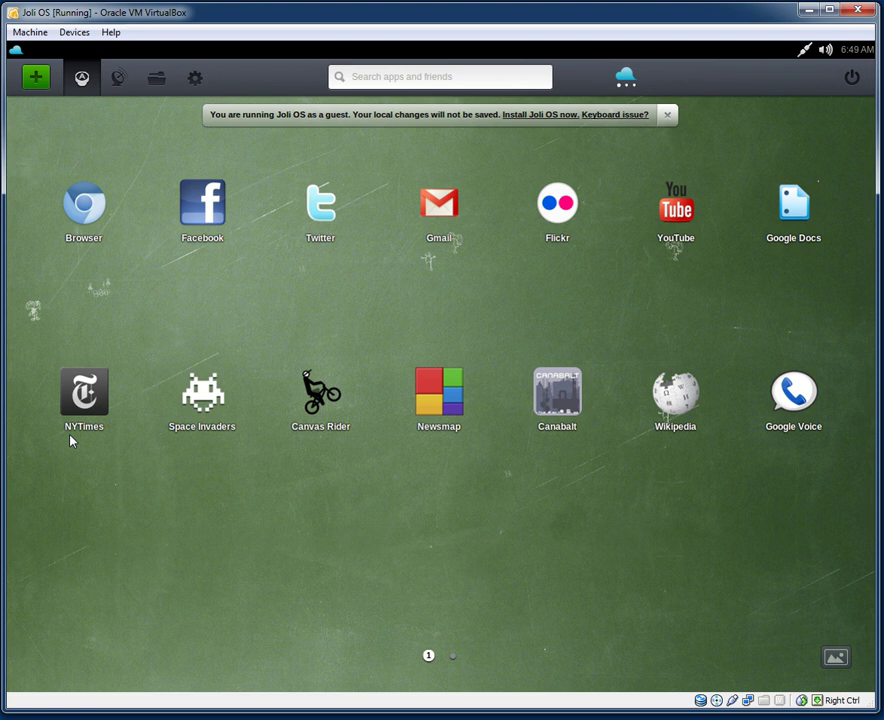
{"action": "left_click", "coordinate": [320, 392]}
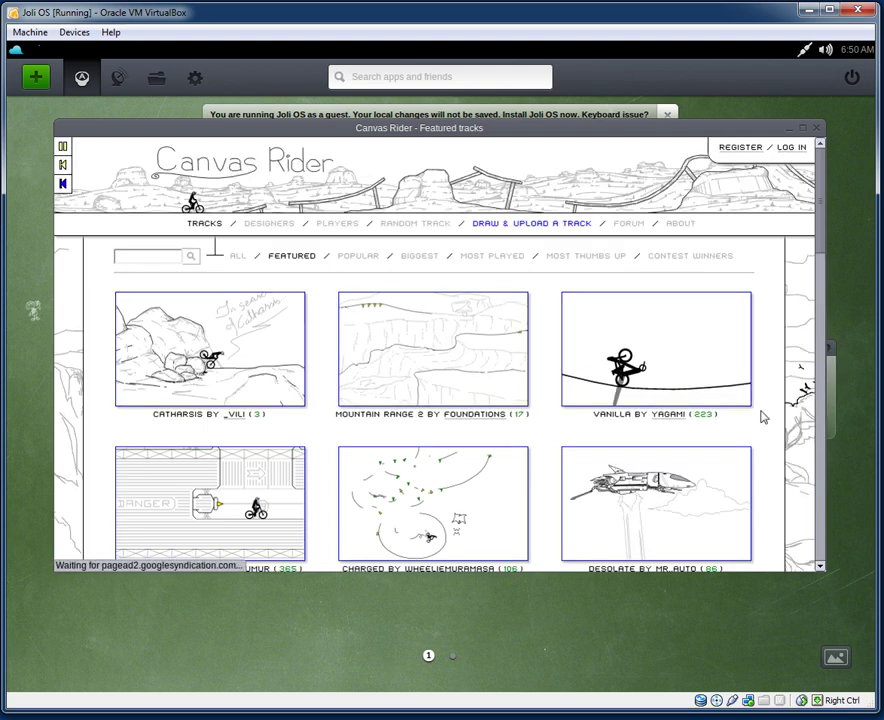
{"action": "scroll", "coordinate": [766, 420], "scroll_direction": "down", "scroll_amount": 5}
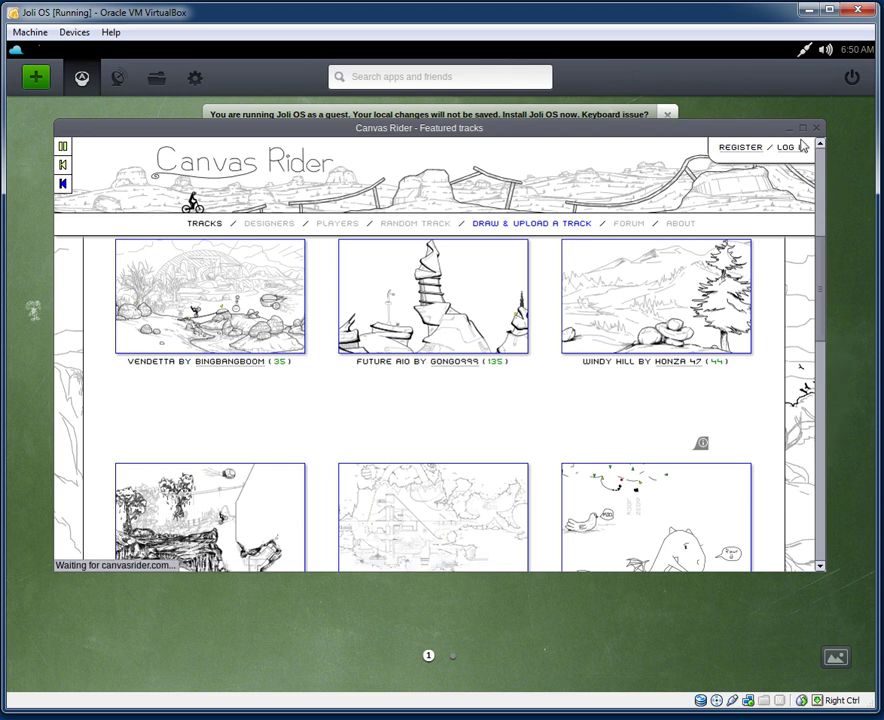
{"action": "left_click", "coordinate": [816, 129]}
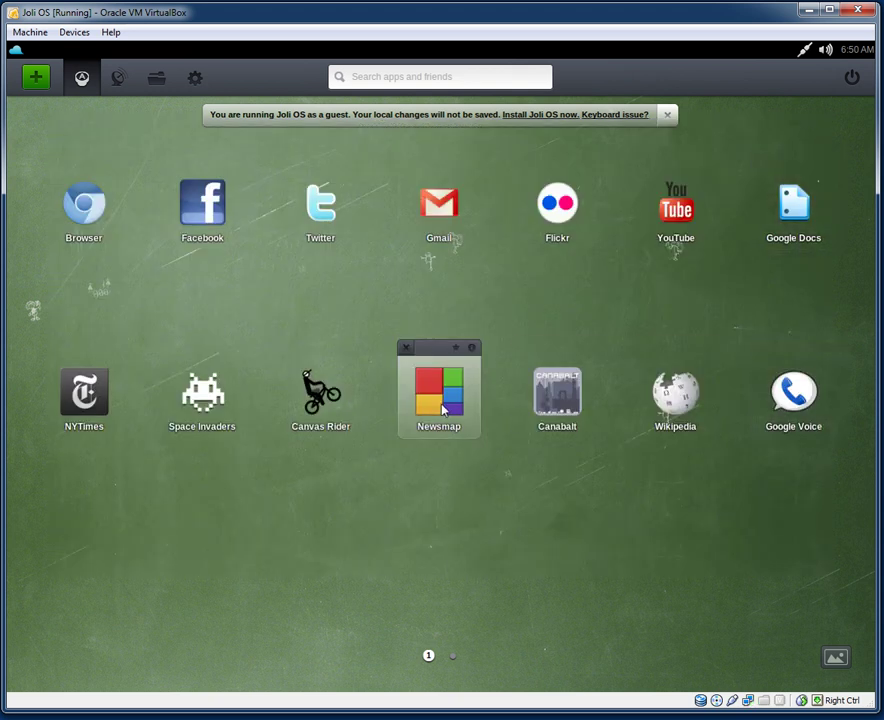
{"action": "left_click", "coordinate": [440, 400]}
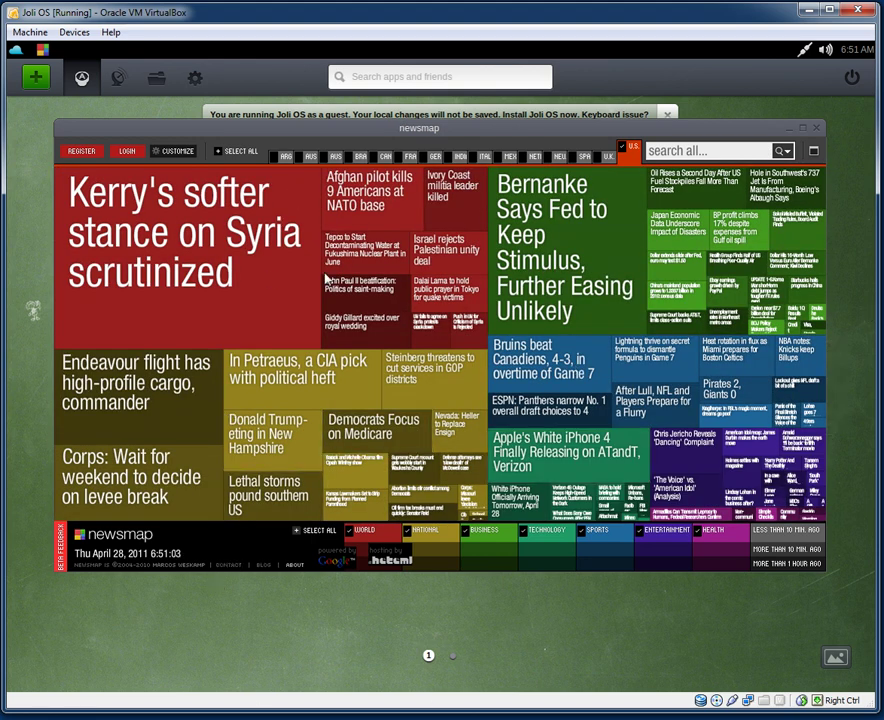
{"action": "left_click", "coordinate": [816, 129]}
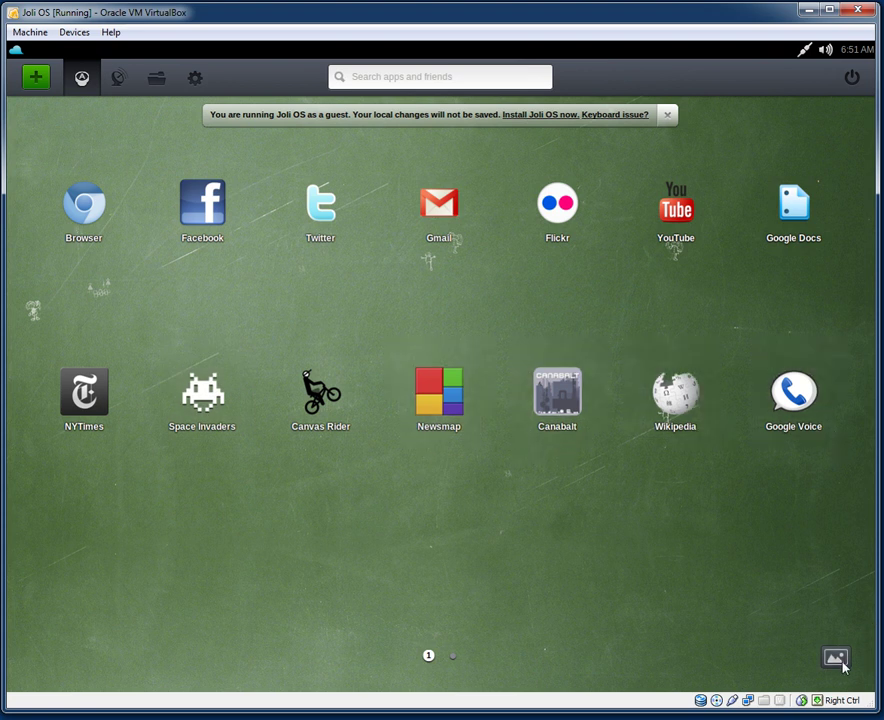
Show app page 2, briefly open and close Office Live, then bring up the wallpaper chooser.
{"action": "left_click", "coordinate": [453, 656]}
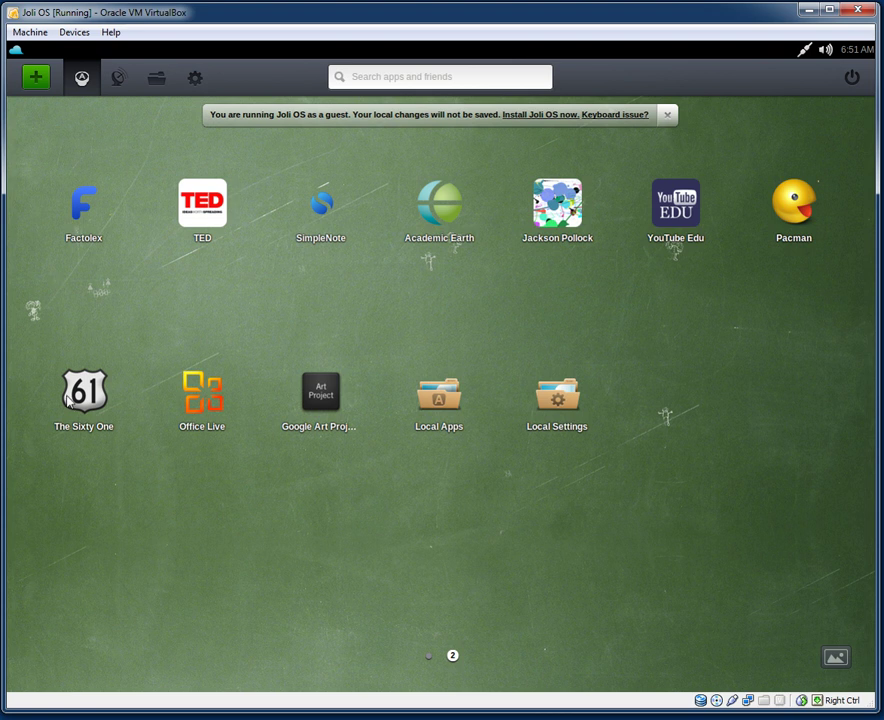
{"action": "left_click", "coordinate": [190, 397]}
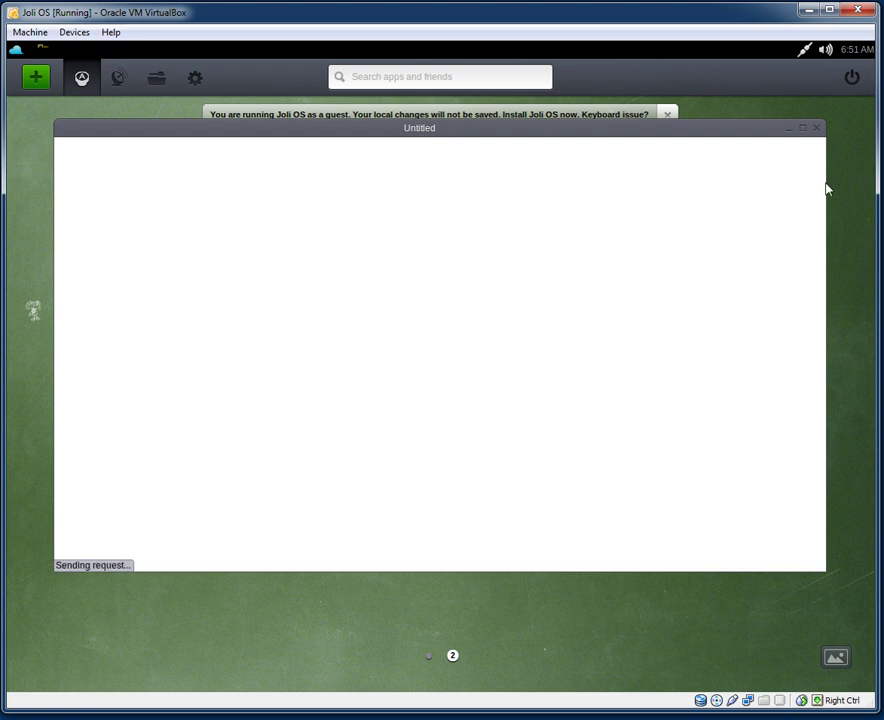
{"action": "left_click", "coordinate": [816, 128]}
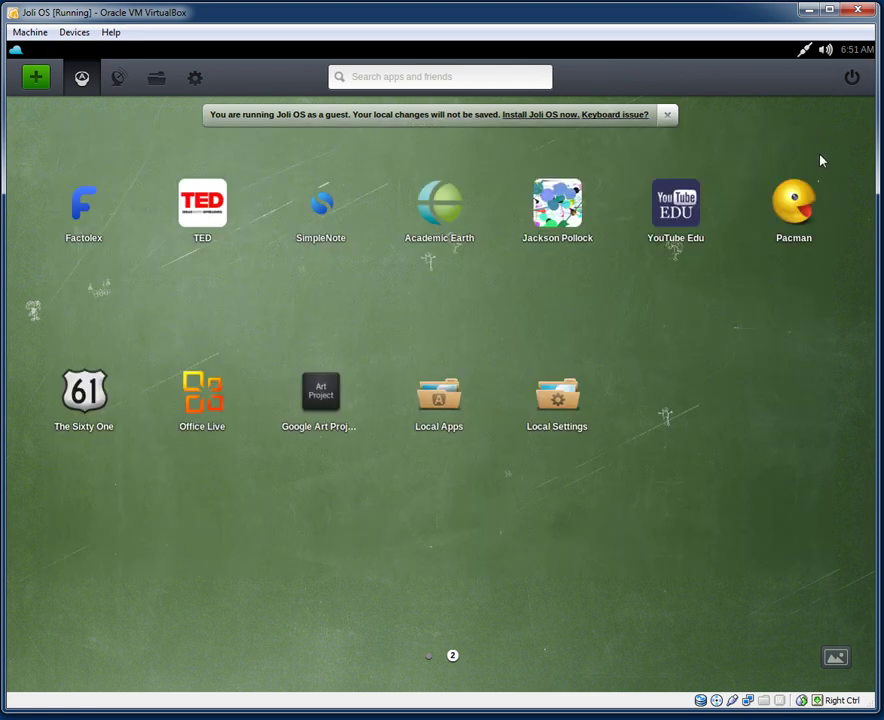
{"action": "left_click", "coordinate": [836, 660]}
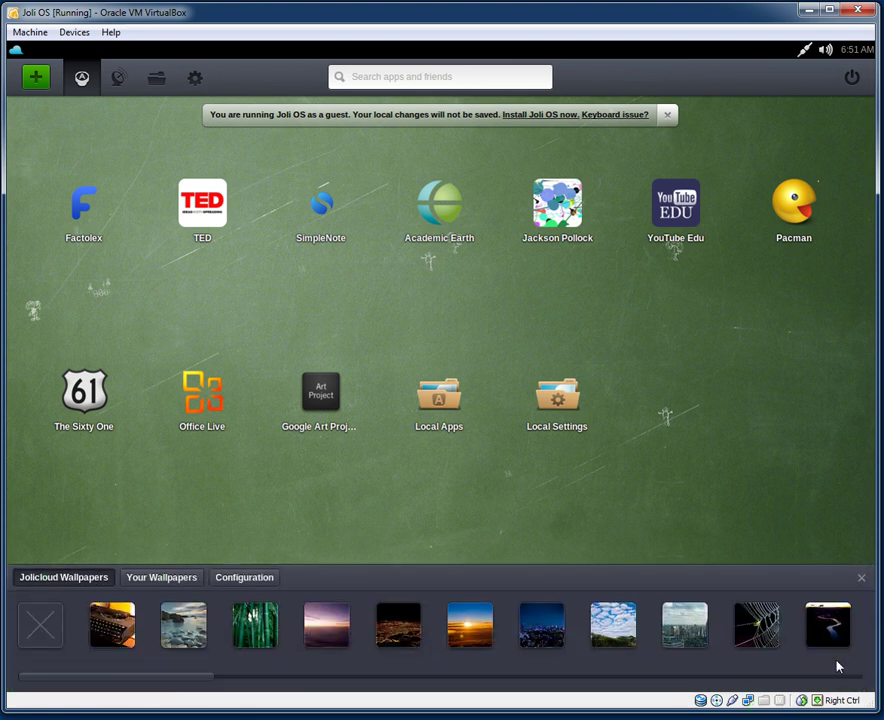
Apply the purple sunset wallpaper after briefly trying the dark city night one.
{"action": "left_click", "coordinate": [328, 635]}
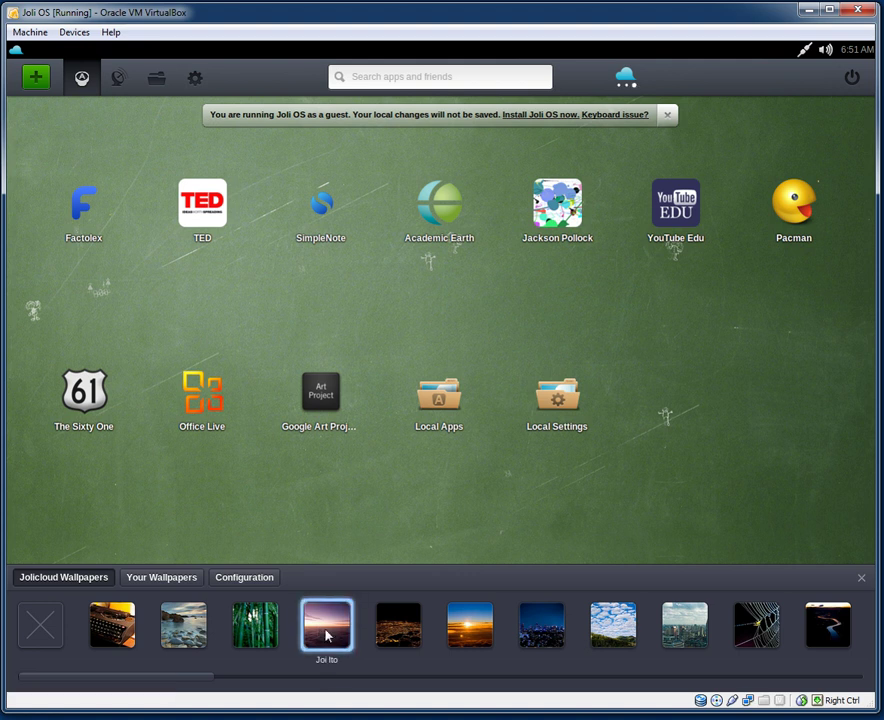
{"action": "right_click", "coordinate": [316, 635]}
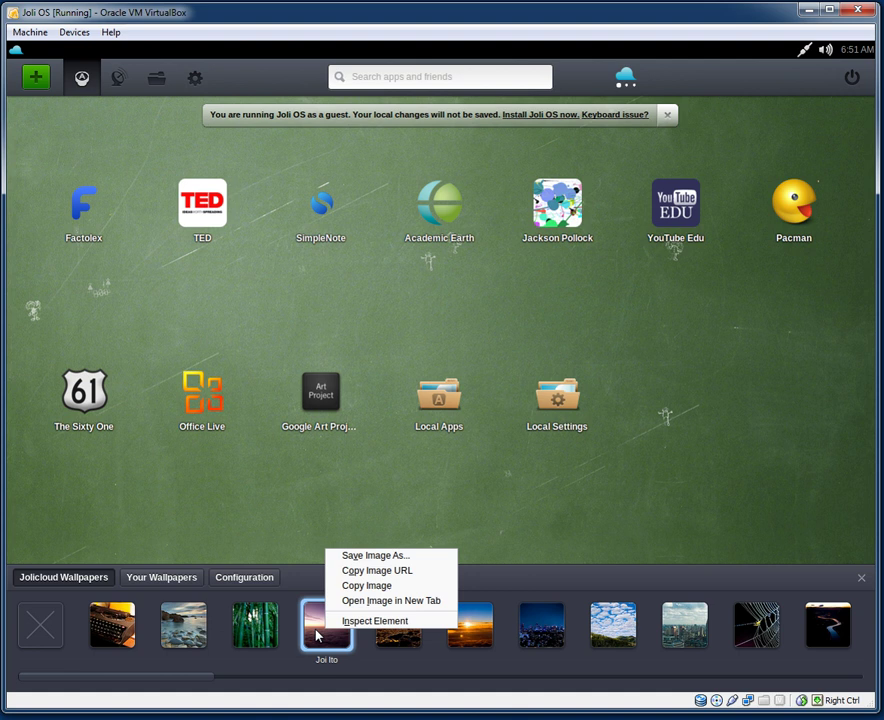
{"action": "left_click", "coordinate": [313, 637]}
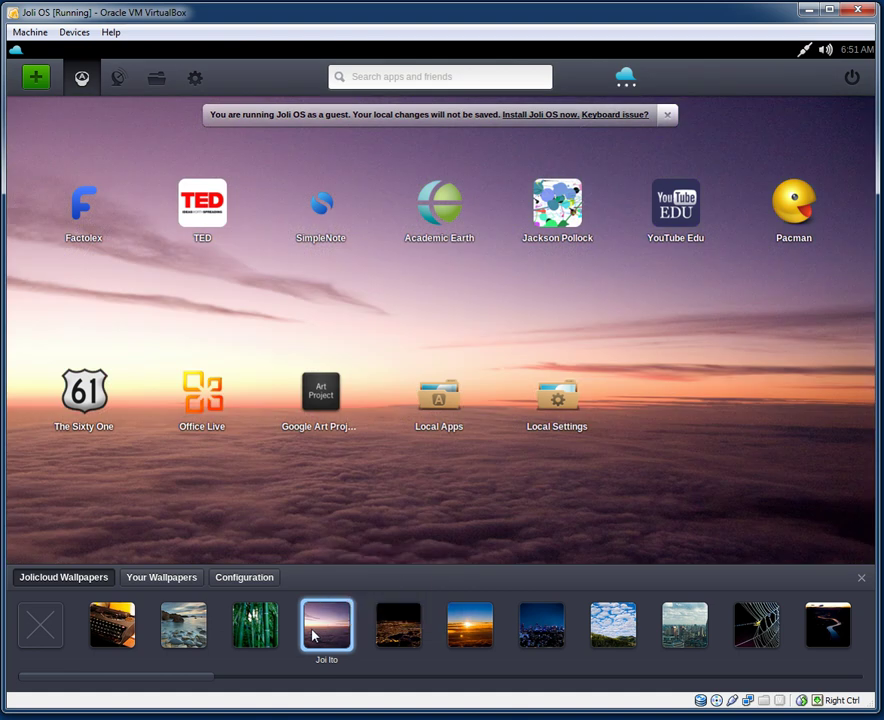
{"action": "left_click", "coordinate": [541, 625]}
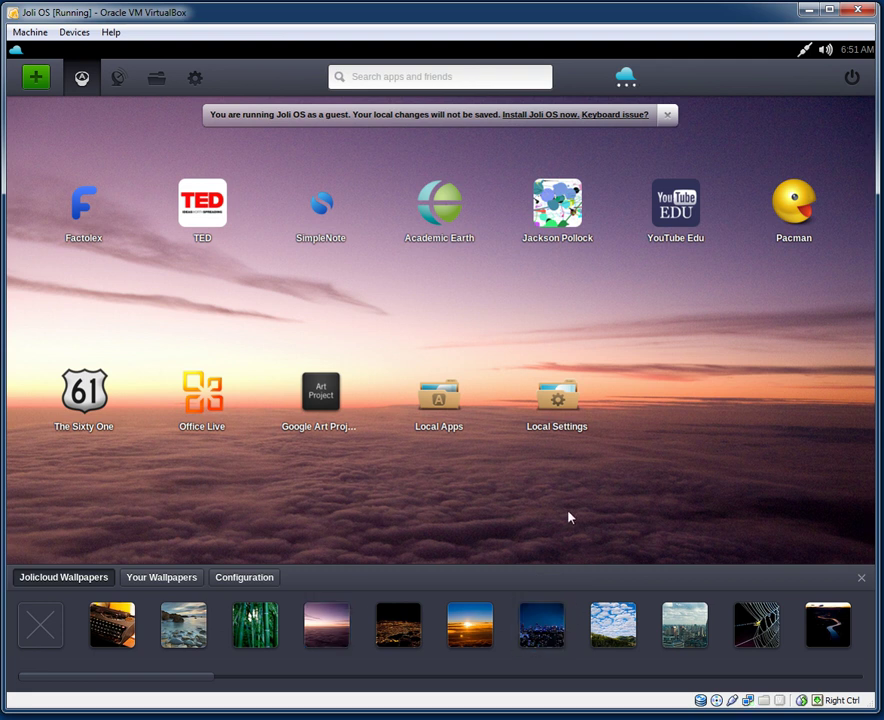
{"action": "left_click", "coordinate": [550, 630]}
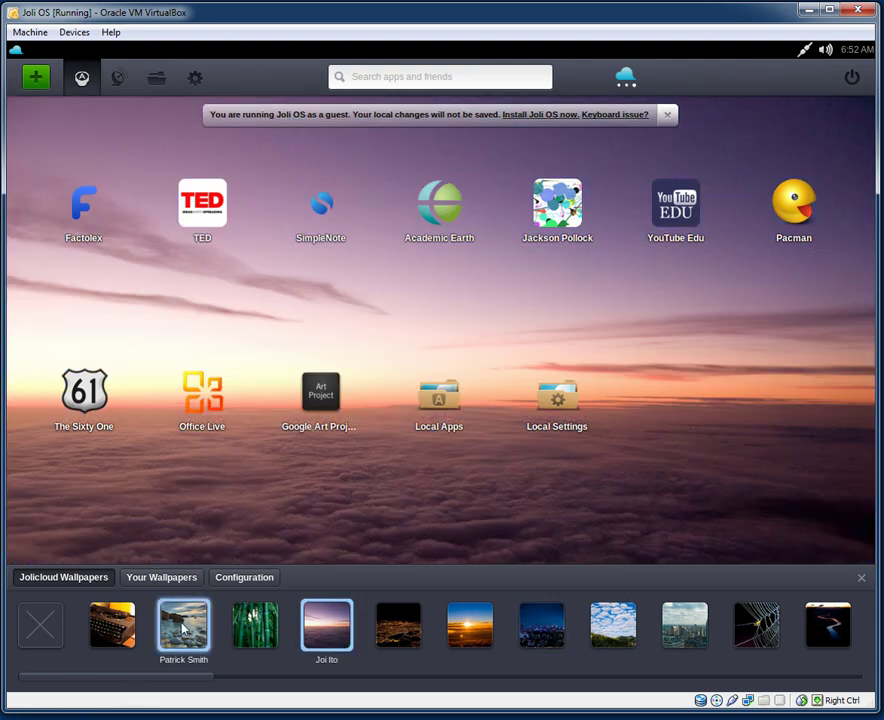
Browse the Your Wallpapers and Configuration tabs, close the chooser, and return to app page 1.
{"action": "left_click_drag", "start_coordinate": [190, 688], "coordinate": [40, 666]}
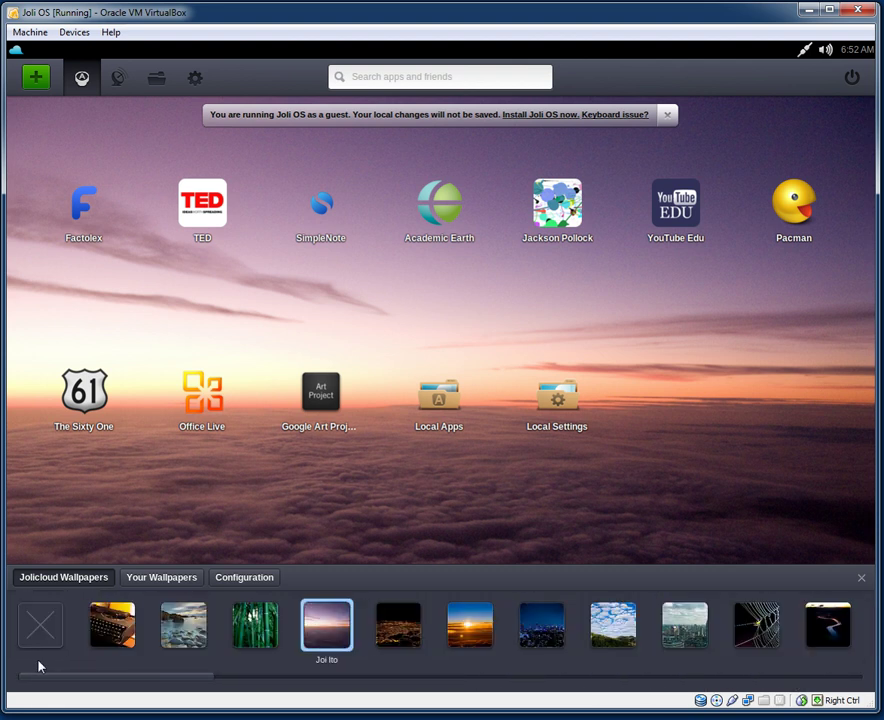
{"action": "left_click", "coordinate": [163, 580]}
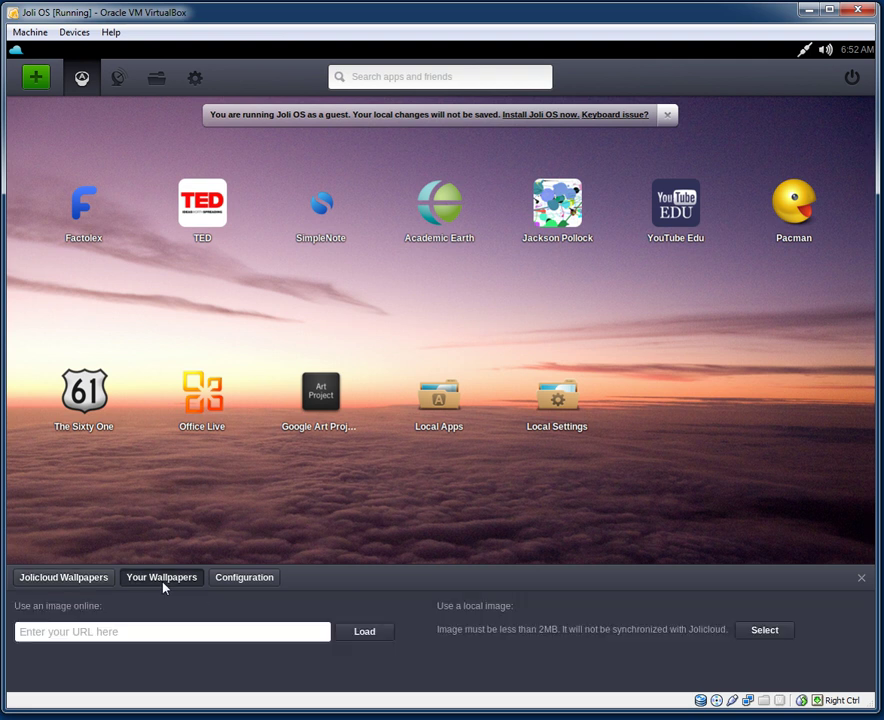
{"action": "left_click", "coordinate": [225, 584]}
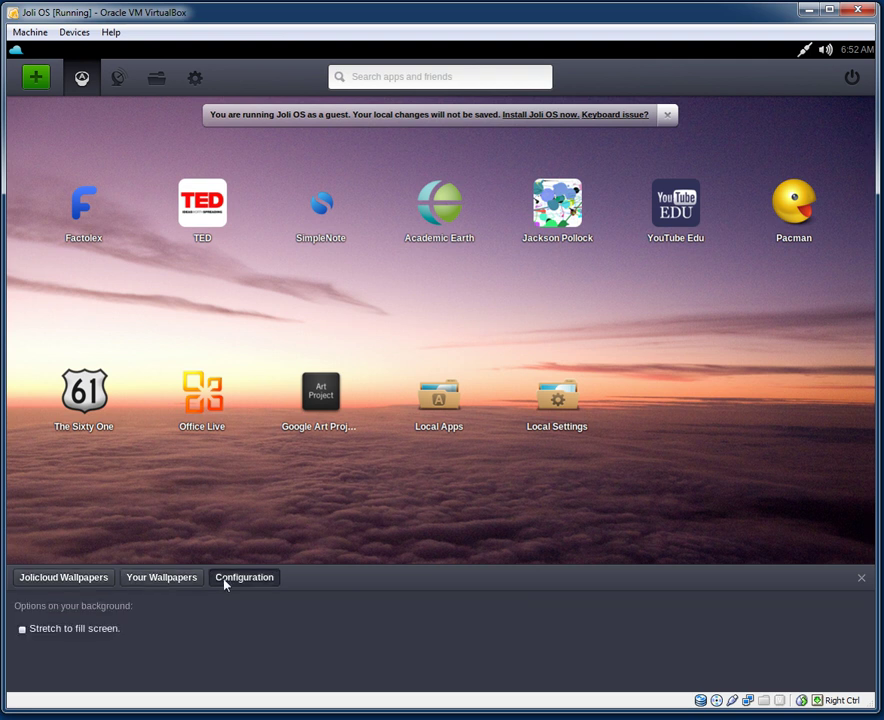
{"action": "left_click", "coordinate": [80, 579]}
{"action": "left_click", "coordinate": [864, 582]}
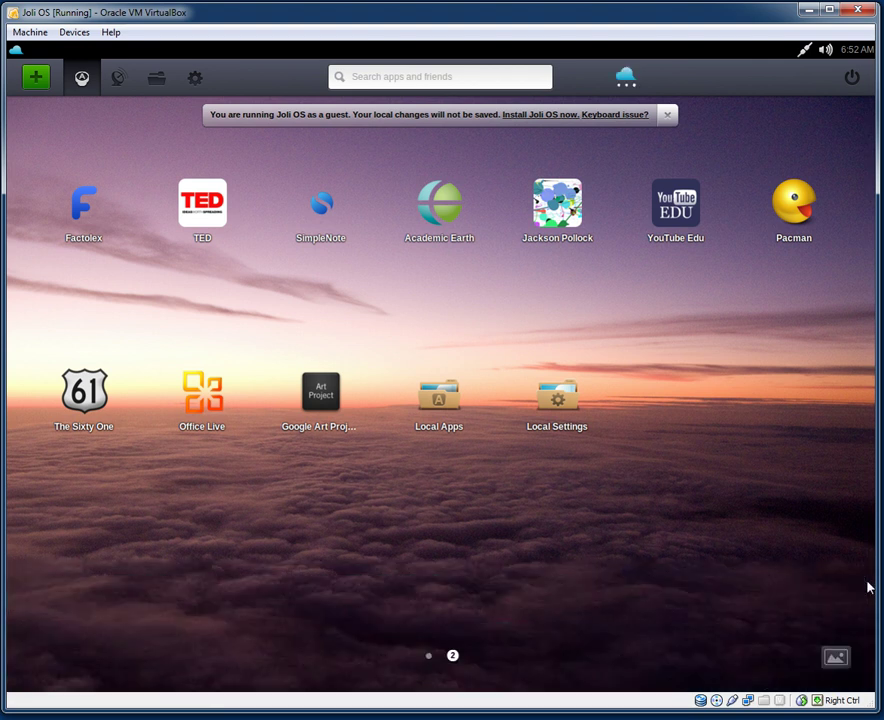
{"action": "left_click", "coordinate": [430, 656]}
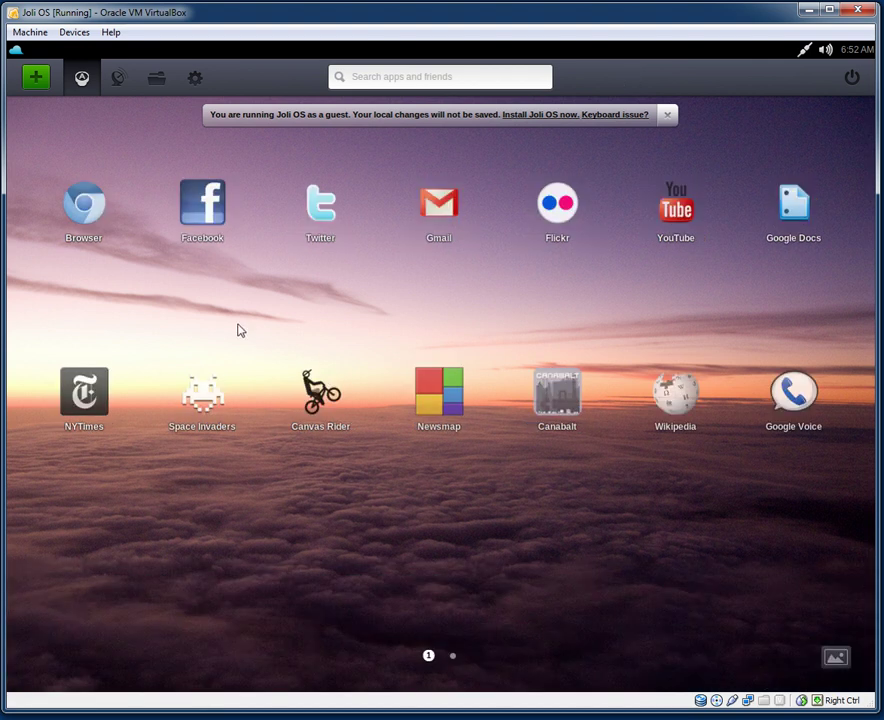
Open the Featured Apps directory and add the VLC media player.
{"action": "left_click", "coordinate": [43, 84]}
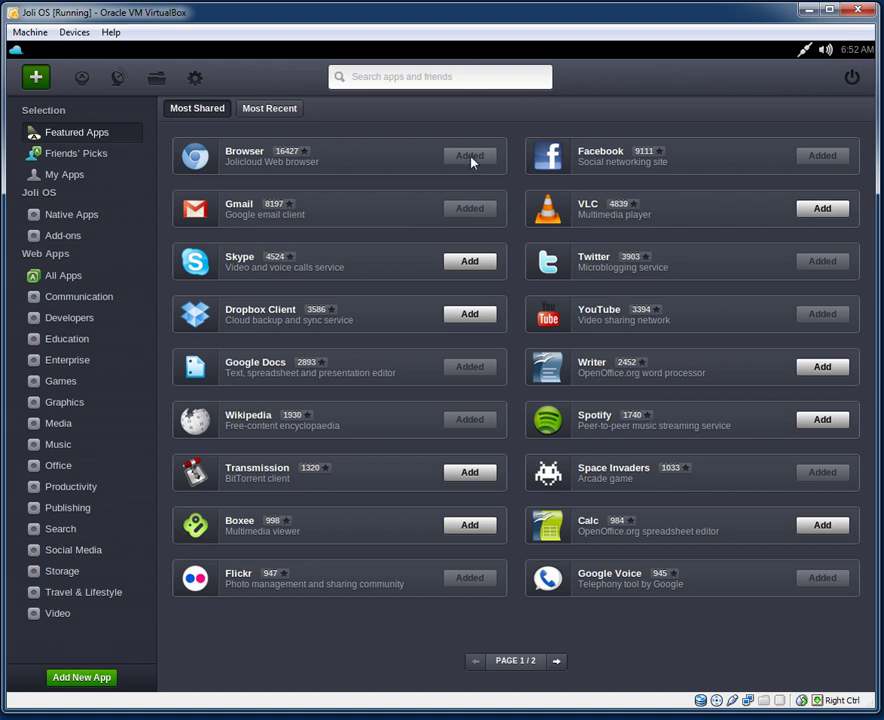
{"action": "left_click", "coordinate": [835, 212]}
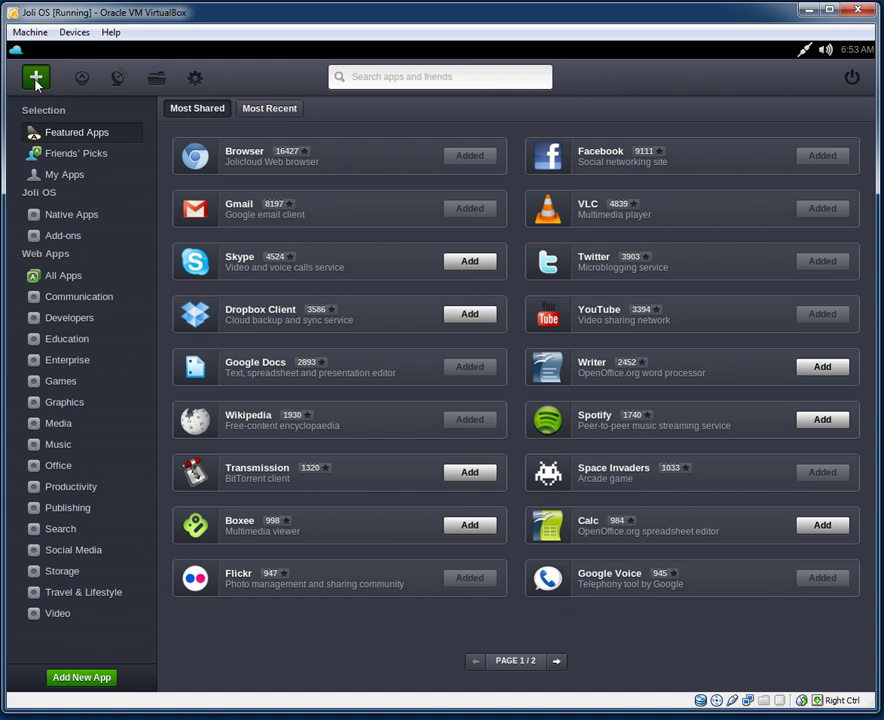
{"action": "left_click", "coordinate": [852, 79]}
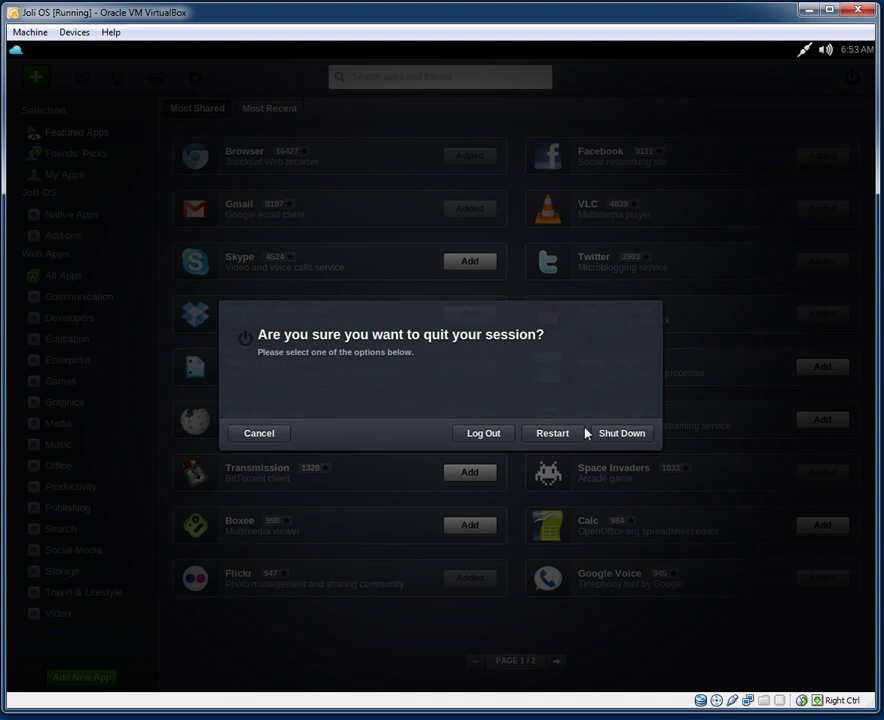
{"action": "left_click", "coordinate": [259, 433]}
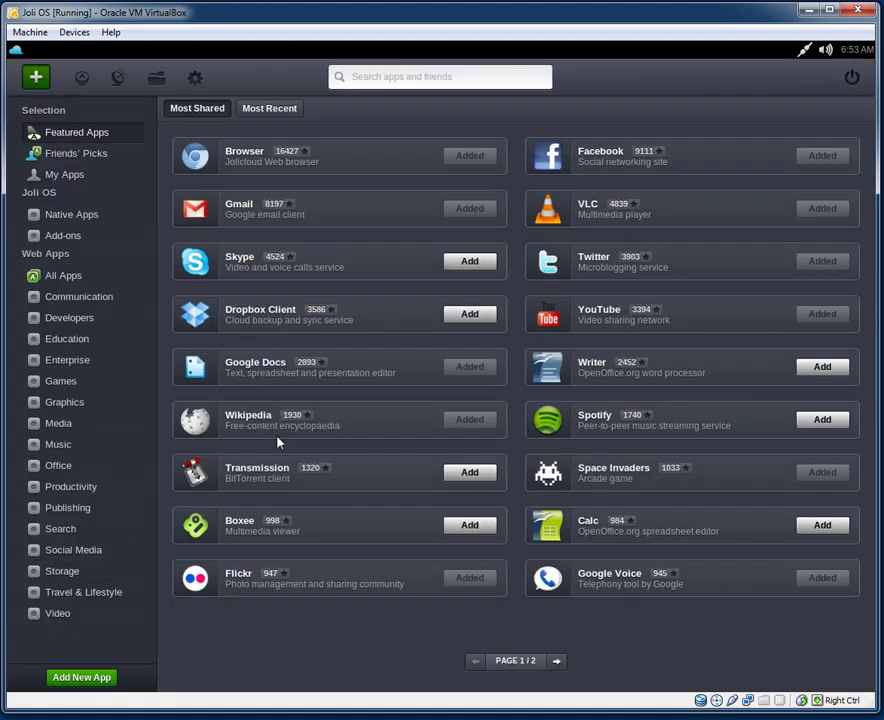
{"action": "right_click", "coordinate": [42, 88]}
{"action": "left_click", "coordinate": [36, 80]}
Bring up and dismiss the options menu of the panel's Joli OS cloud icon.
{"action": "right_click", "coordinate": [17, 51]}
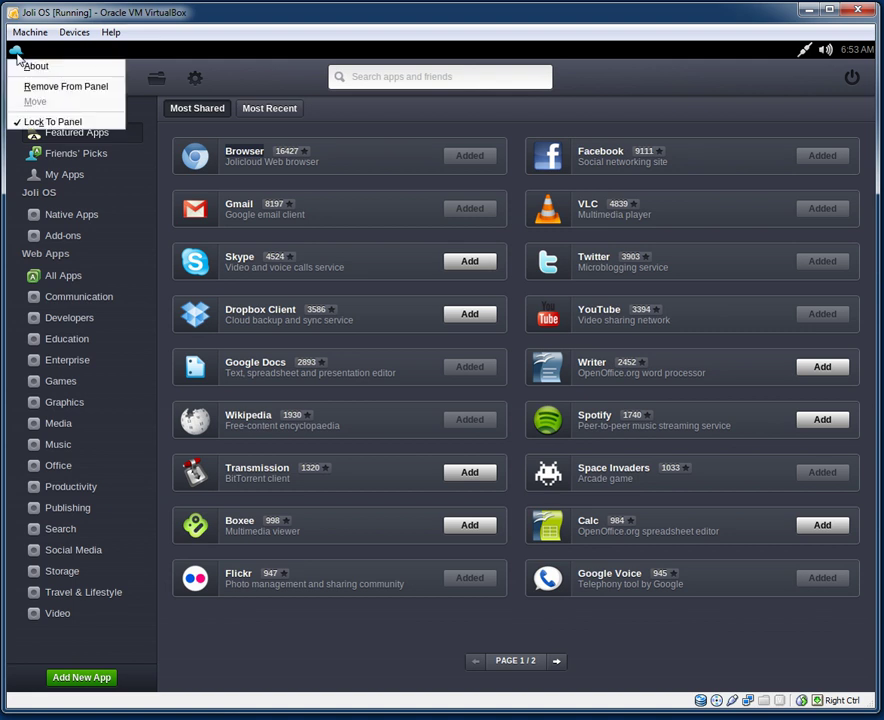
{"action": "right_click", "coordinate": [17, 51]}
{"action": "right_click", "coordinate": [17, 52]}
{"action": "left_click", "coordinate": [17, 52]}
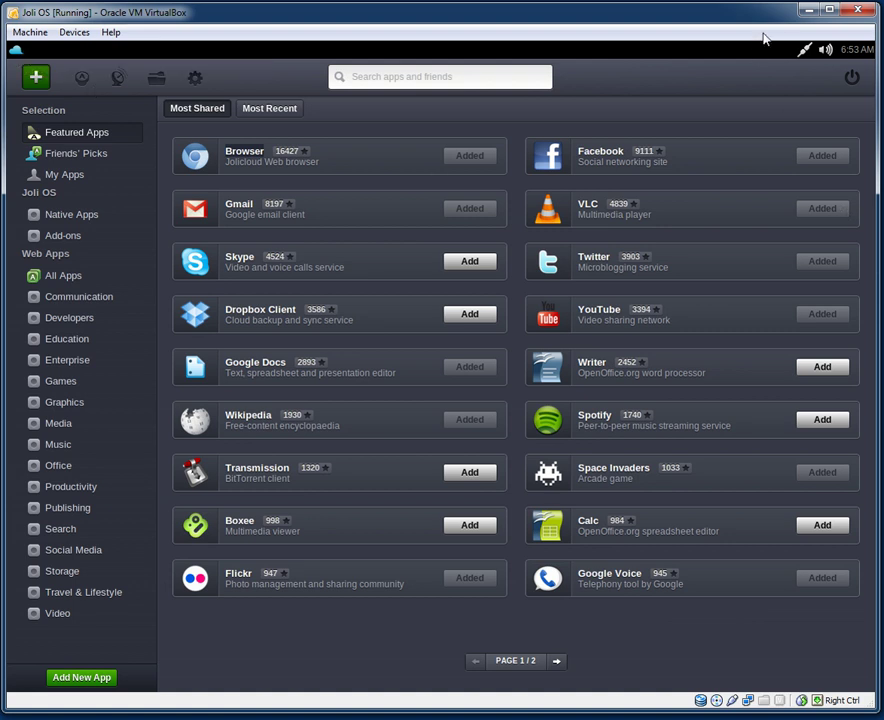
Toggle between the app directory and the home desktop, ending on the home desktop.
{"action": "left_click", "coordinate": [82, 78]}
{"action": "left_click", "coordinate": [40, 82]}
{"action": "left_click", "coordinate": [84, 84]}
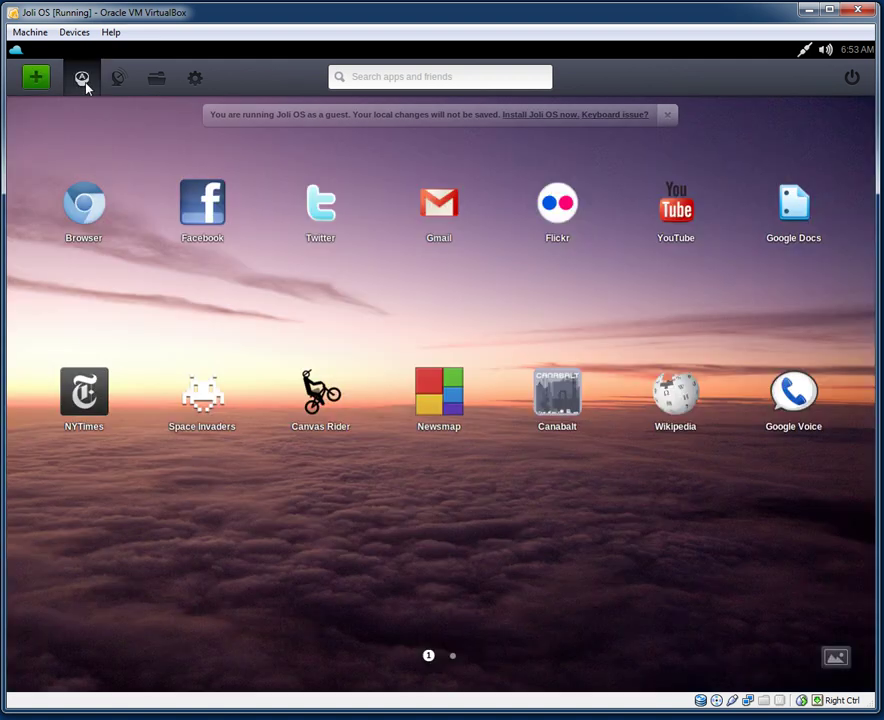
{"action": "left_click", "coordinate": [40, 80]}
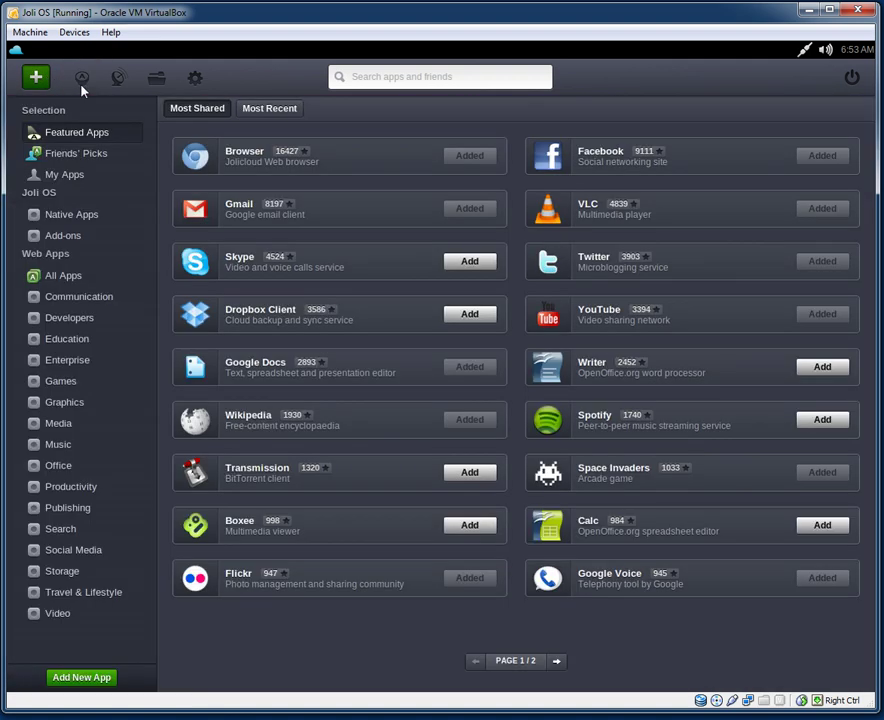
{"action": "left_click", "coordinate": [82, 82]}
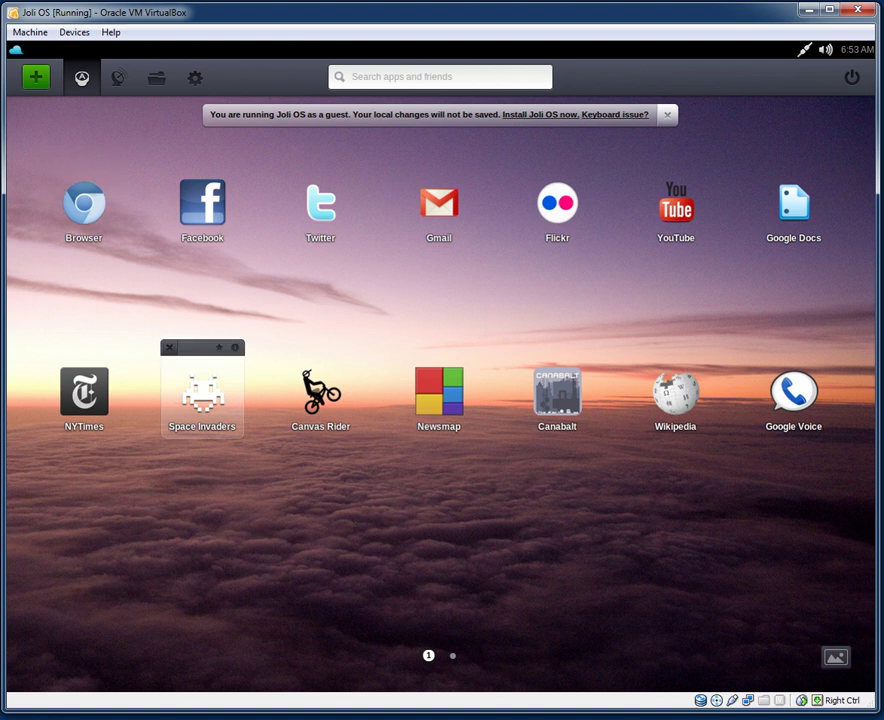
{"action": "left_click", "coordinate": [35, 77]}
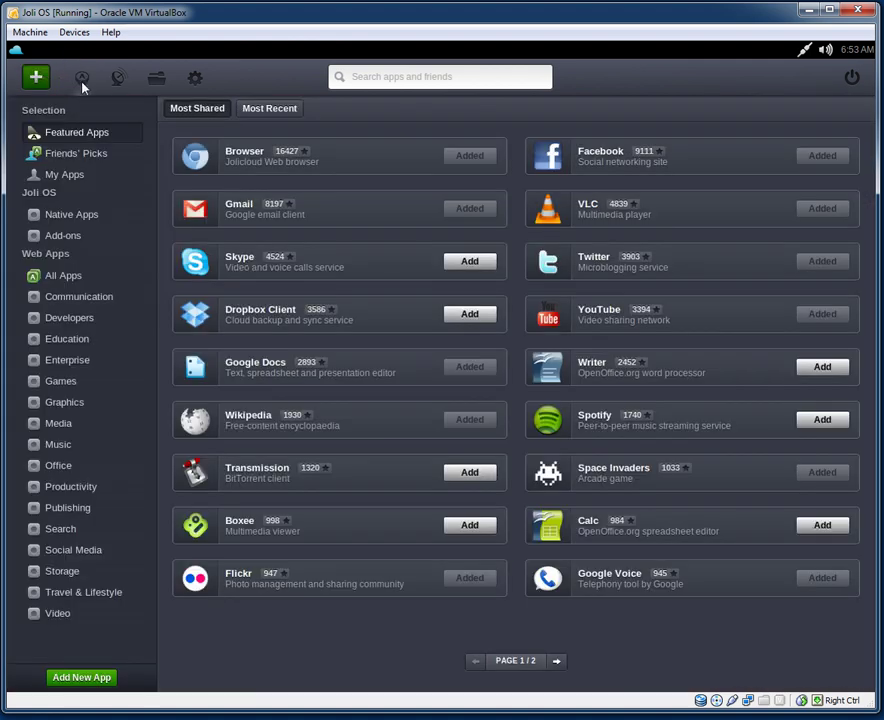
{"action": "left_click", "coordinate": [82, 80]}
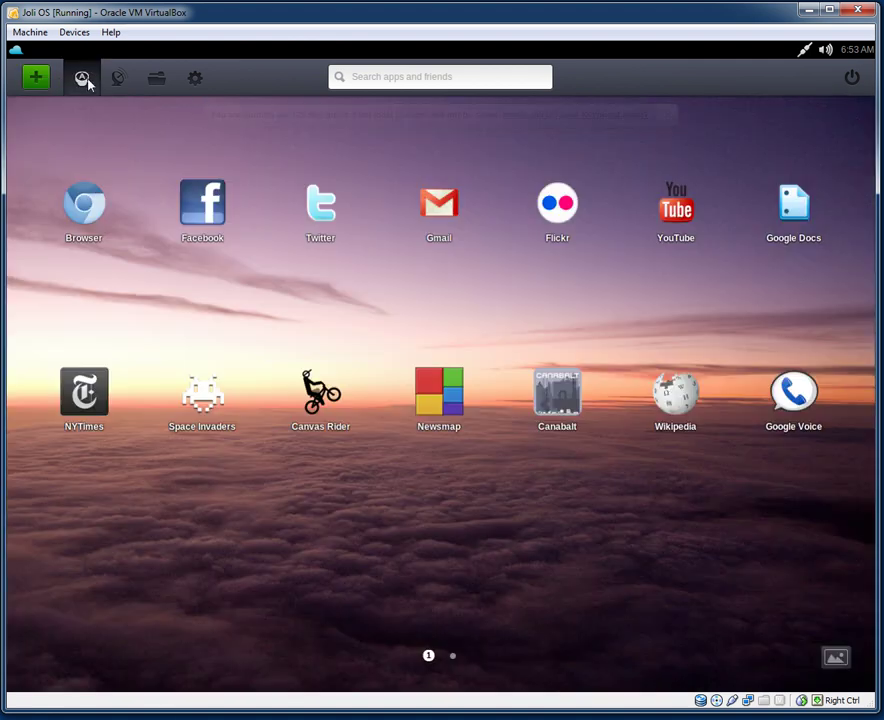
Show app page 2 with greyed-out VLC, view VLC's details, and close the guest-mode notice.
{"action": "left_click", "coordinate": [453, 656]}
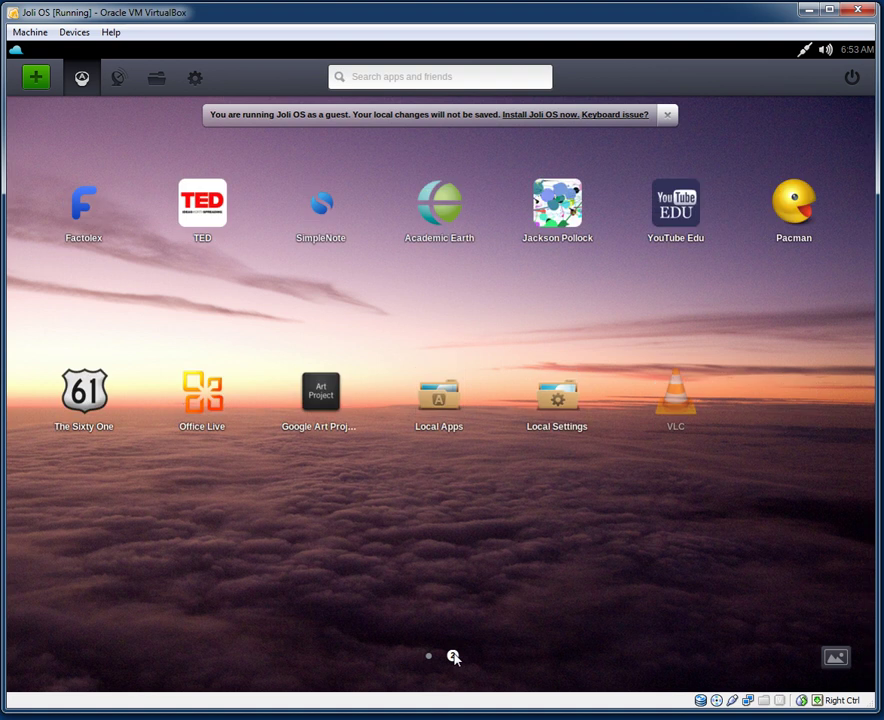
{"action": "mouse_move", "coordinate": [676, 422]}
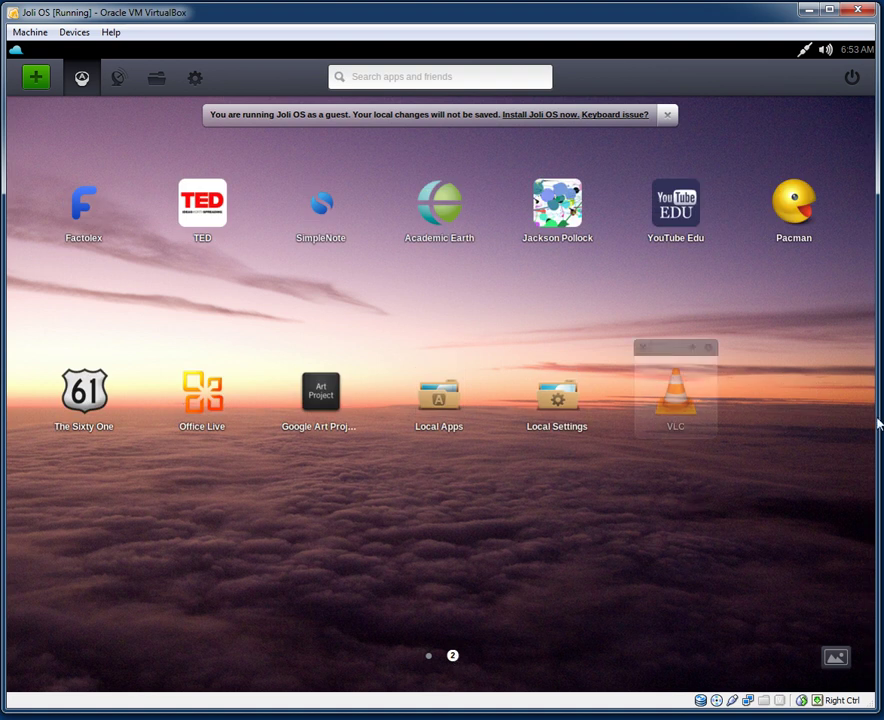
{"action": "mouse_move", "coordinate": [676, 400]}
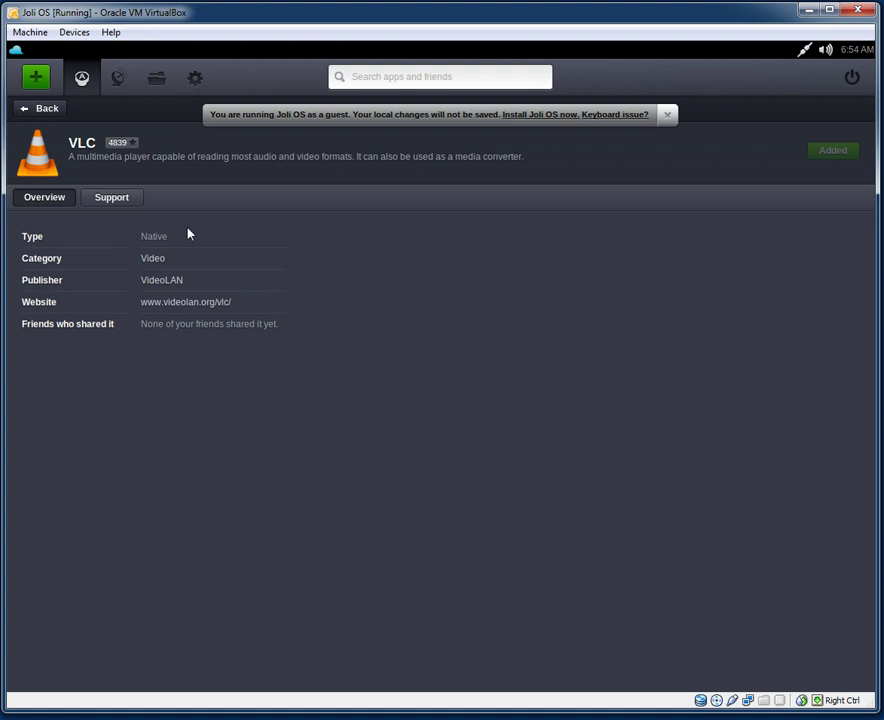
{"action": "left_click", "coordinate": [36, 78]}
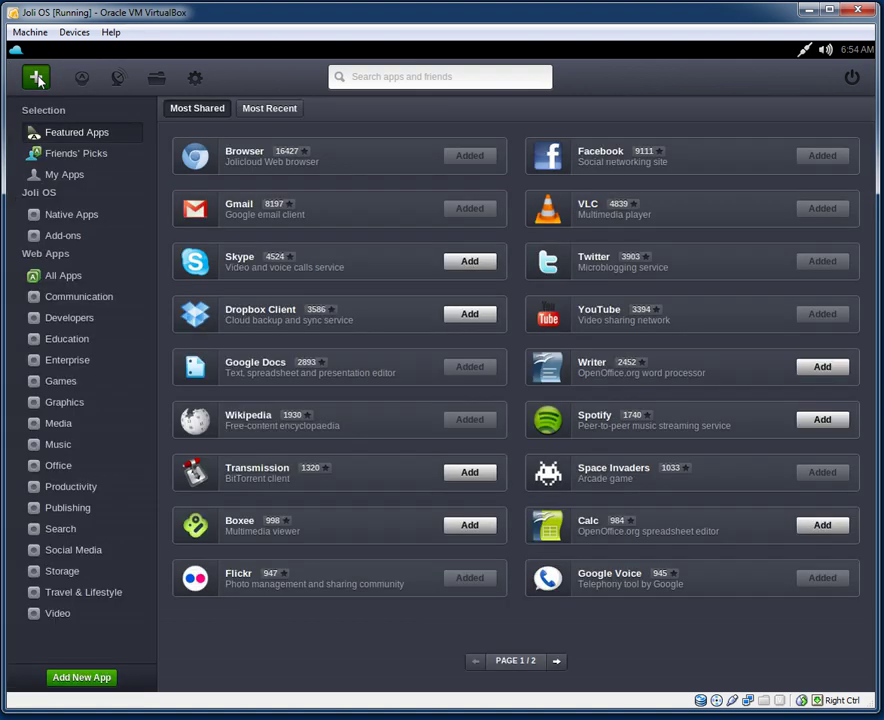
{"action": "left_click", "coordinate": [80, 88]}
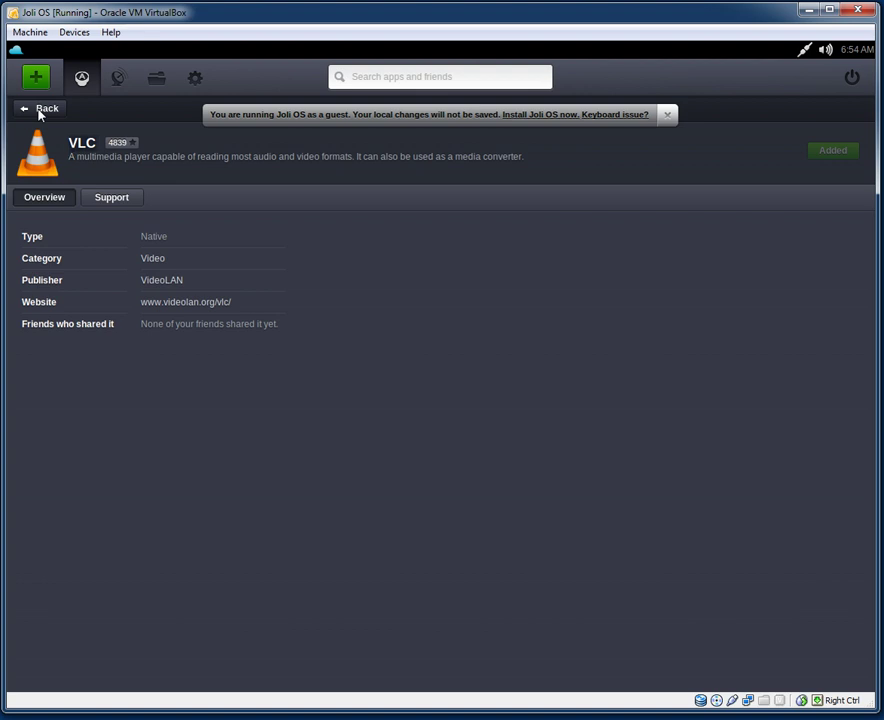
{"action": "left_click", "coordinate": [667, 115]}
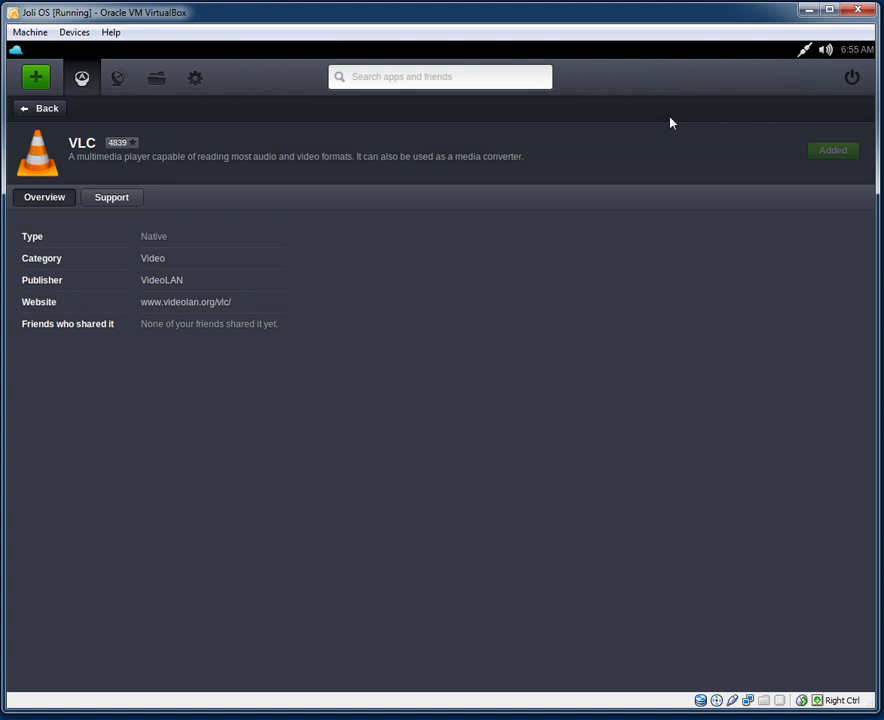
Leave VLC's details, add Transmission from the app directory, and return to the desktop.
{"action": "left_click", "coordinate": [53, 112]}
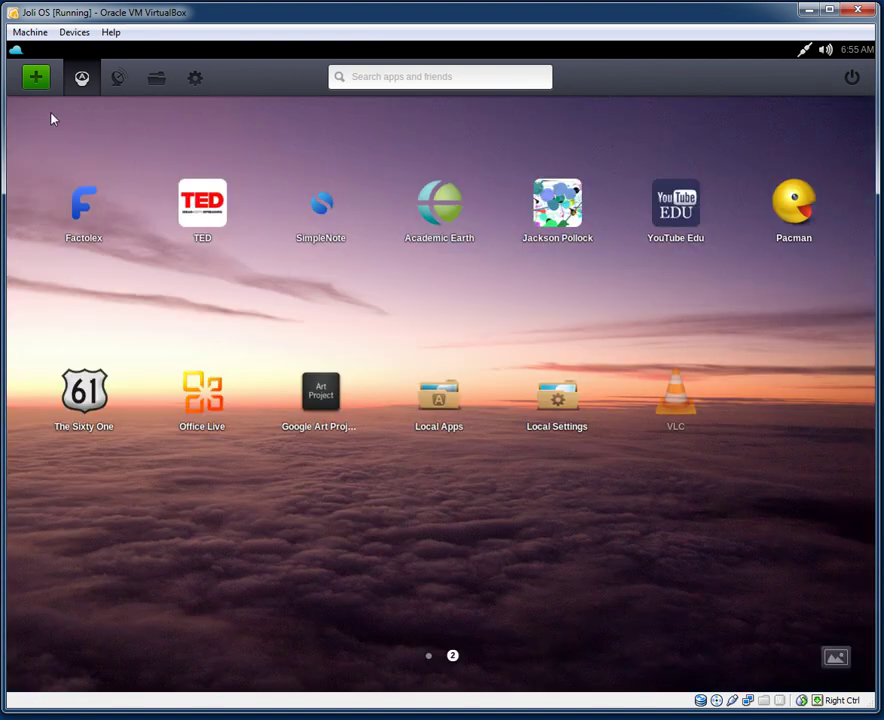
{"action": "mouse_move", "coordinate": [688, 412]}
{"action": "left_click", "coordinate": [39, 86]}
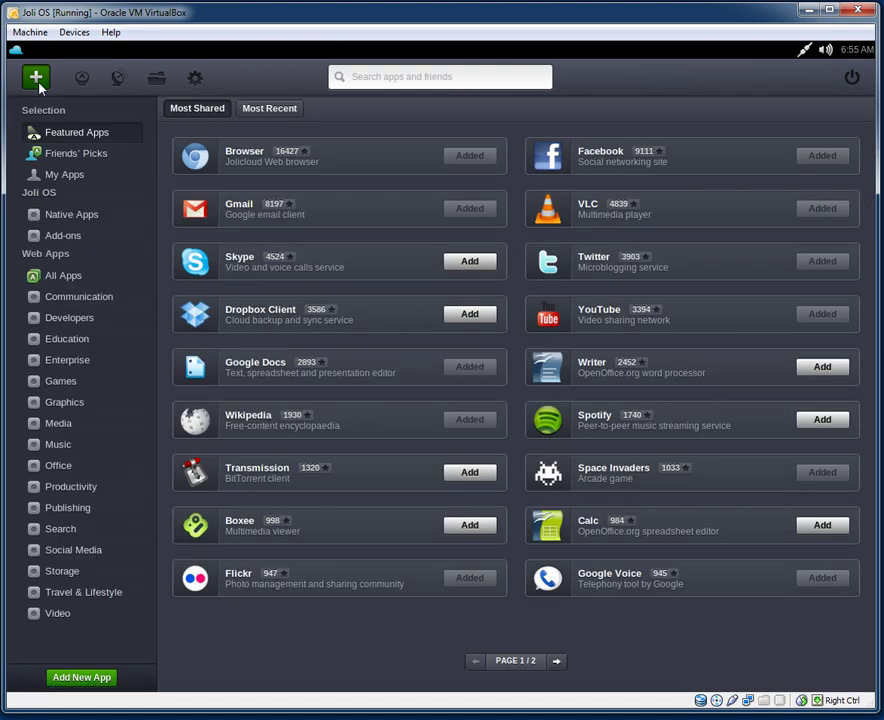
{"action": "left_click", "coordinate": [485, 480]}
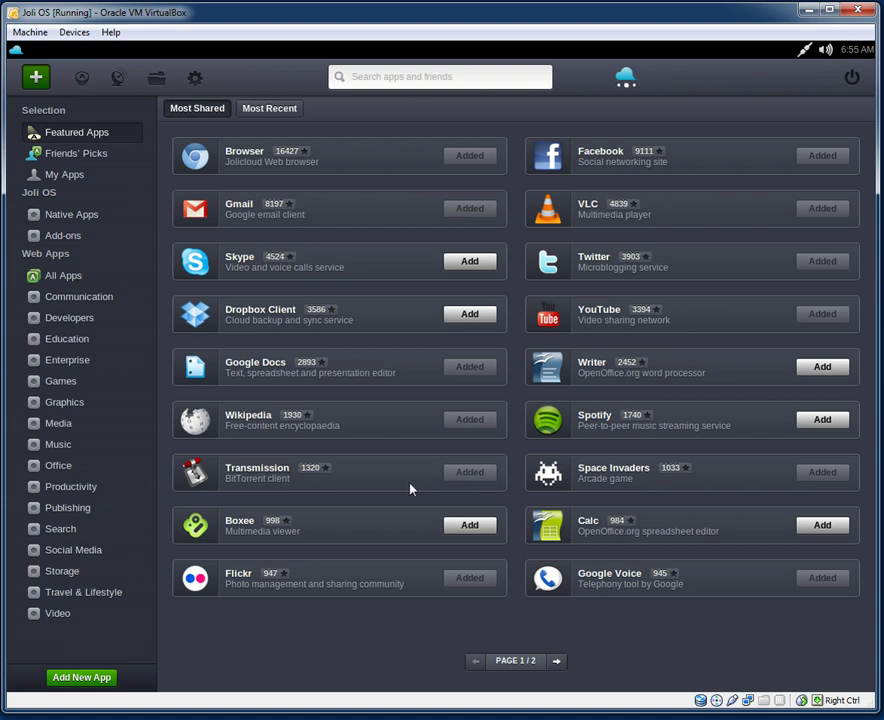
{"action": "left_click", "coordinate": [83, 83]}
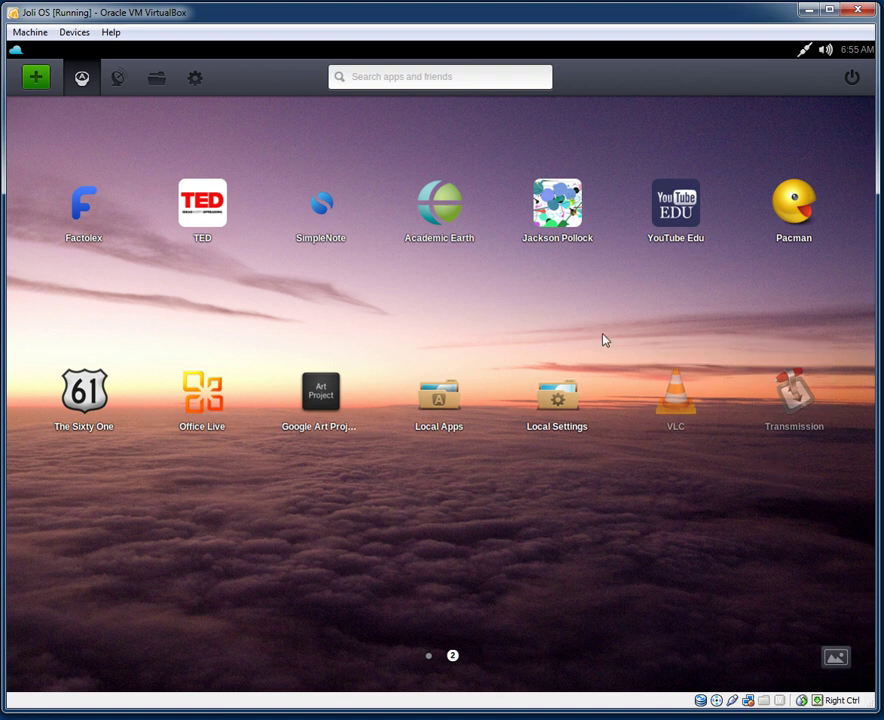
{"action": "left_click", "coordinate": [38, 84]}
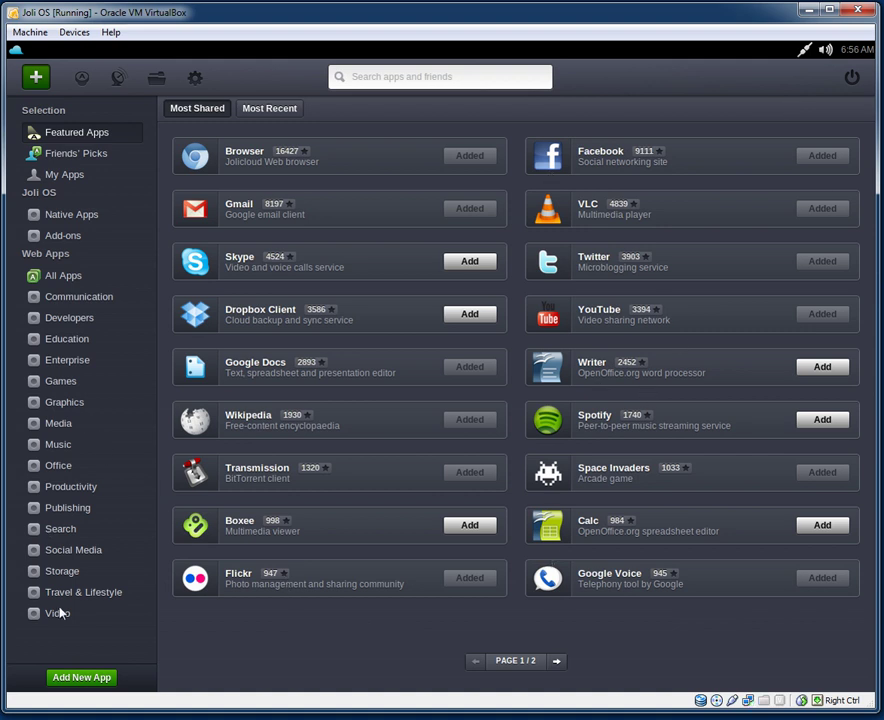
{"action": "left_click", "coordinate": [81, 79]}
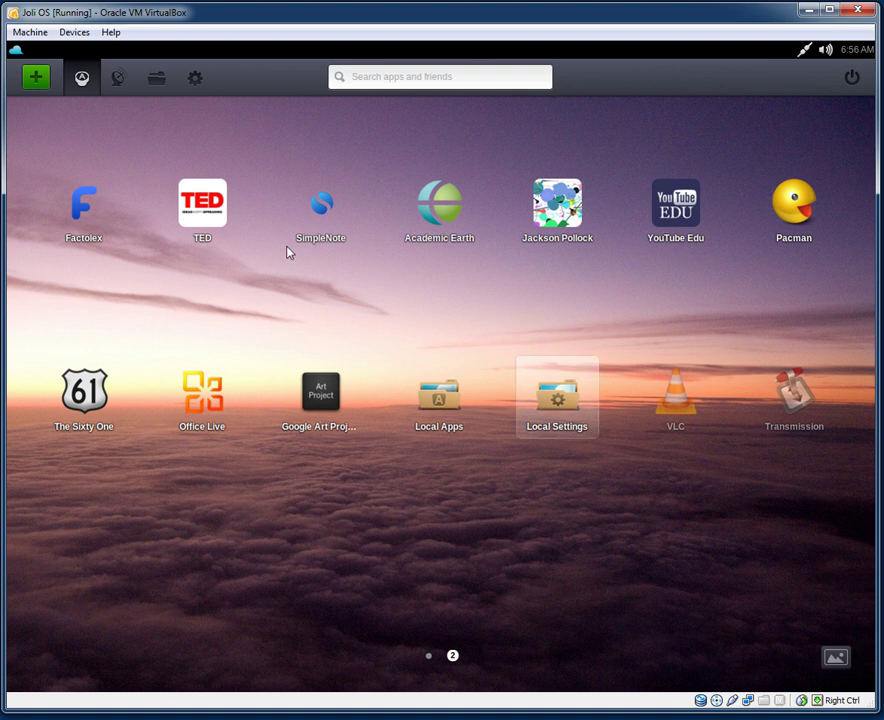
In the social stream view You/Friends, Following and Followers, then open the Home folder.
{"action": "left_click", "coordinate": [114, 80]}
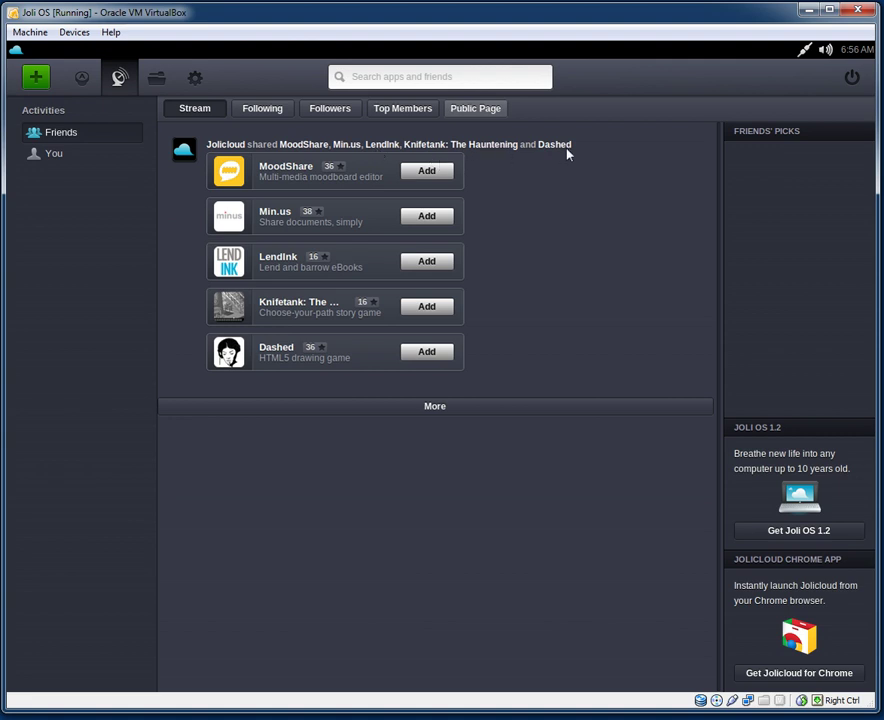
{"action": "left_click", "coordinate": [62, 153]}
{"action": "left_click", "coordinate": [61, 140]}
{"action": "left_click", "coordinate": [283, 112]}
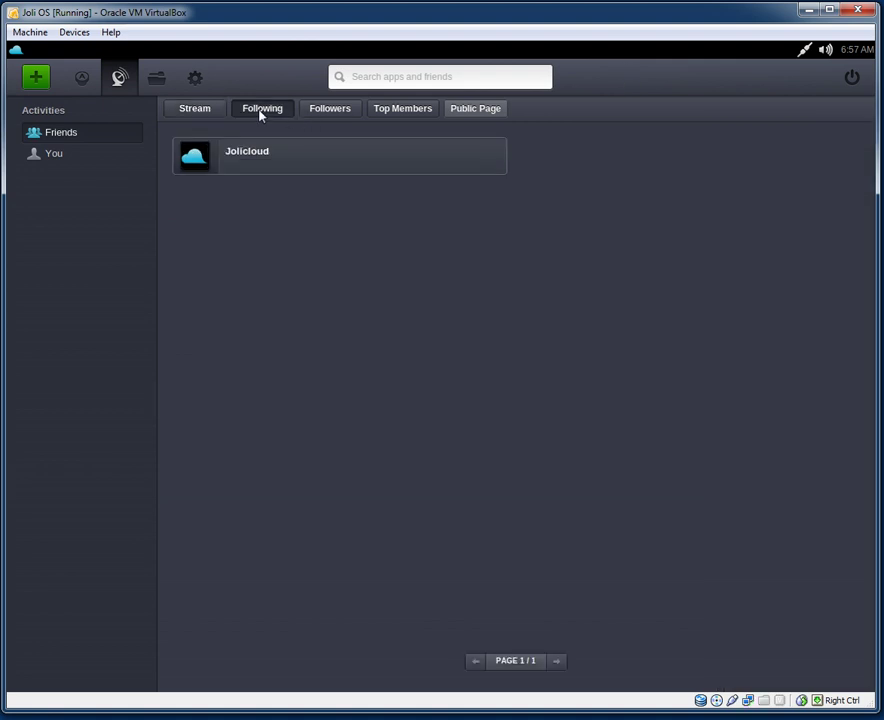
{"action": "left_click", "coordinate": [327, 111]}
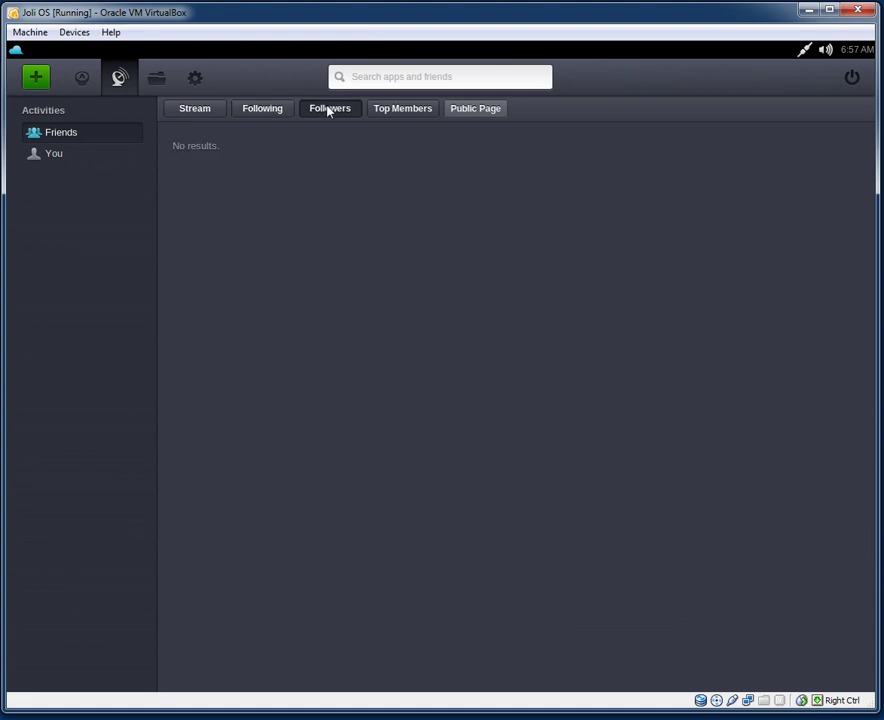
{"action": "left_click", "coordinate": [196, 112]}
{"action": "left_click", "coordinate": [162, 84]}
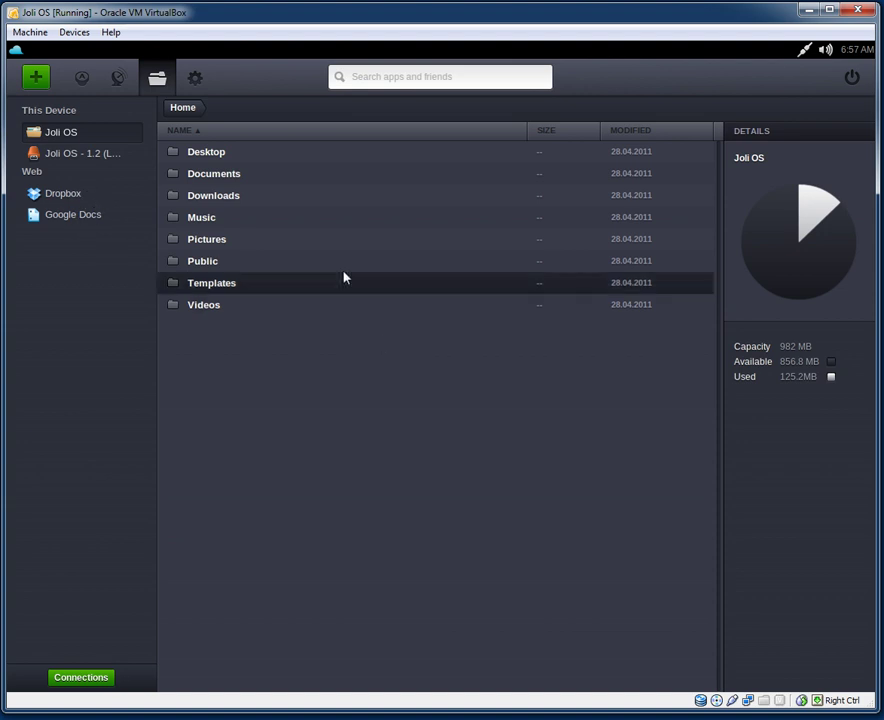
View ubiquity-gtkui.desktop from Desktop in gedit, open the Music folder, then account settings.
{"action": "left_click", "coordinate": [207, 153]}
{"action": "left_click", "coordinate": [200, 152]}
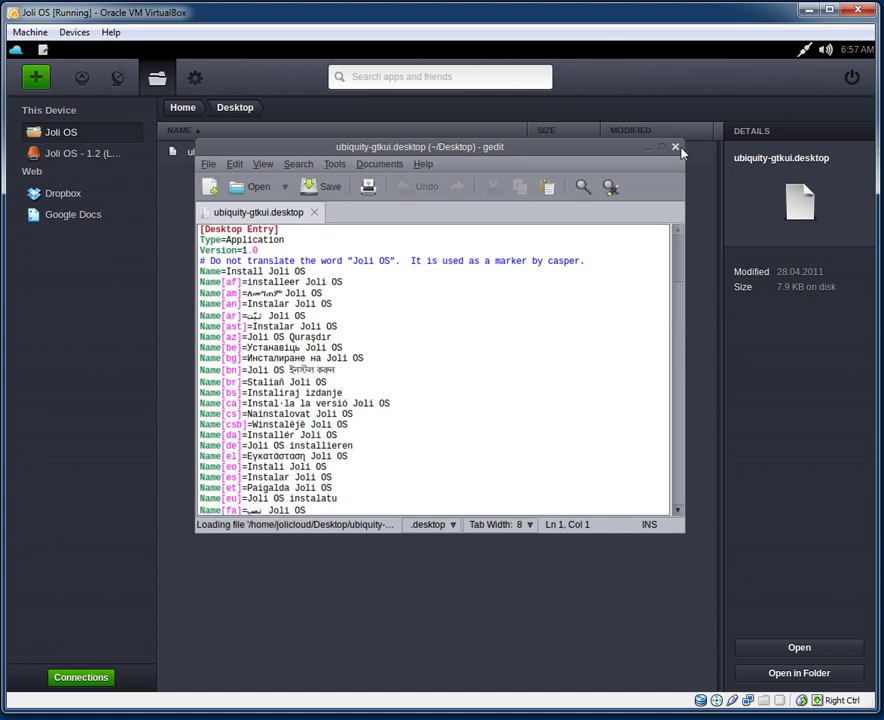
{"action": "left_click", "coordinate": [675, 147]}
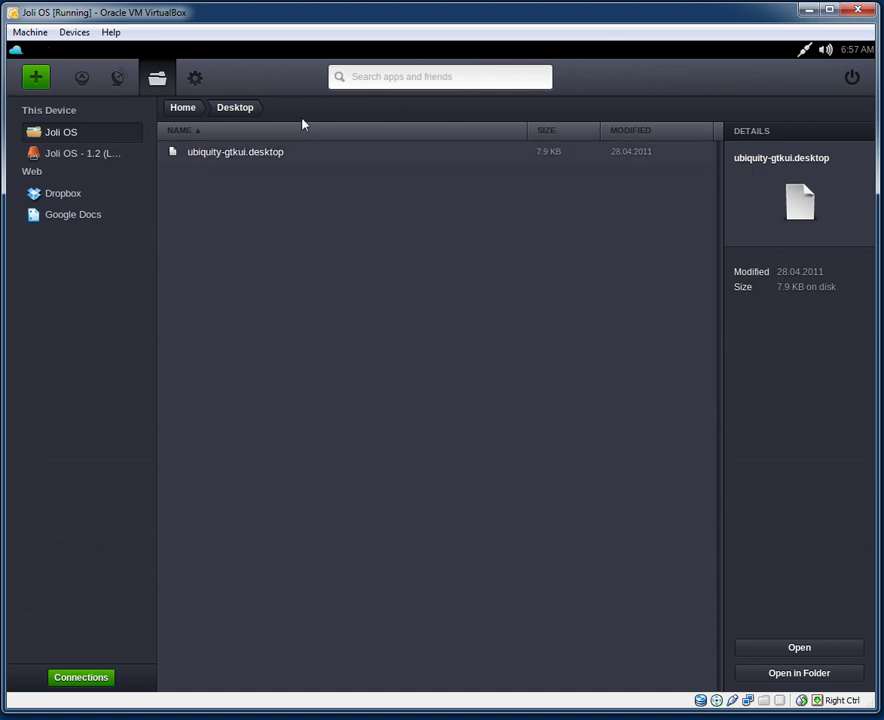
{"action": "left_click", "coordinate": [187, 113]}
{"action": "left_click", "coordinate": [225, 220]}
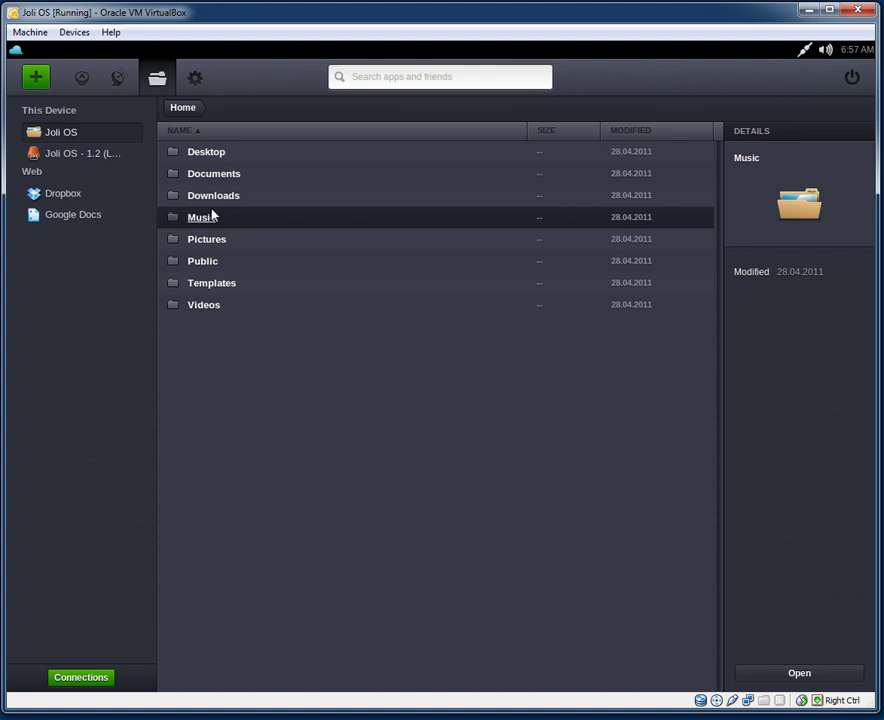
{"action": "double_click", "coordinate": [208, 216]}
{"action": "left_click", "coordinate": [192, 87]}
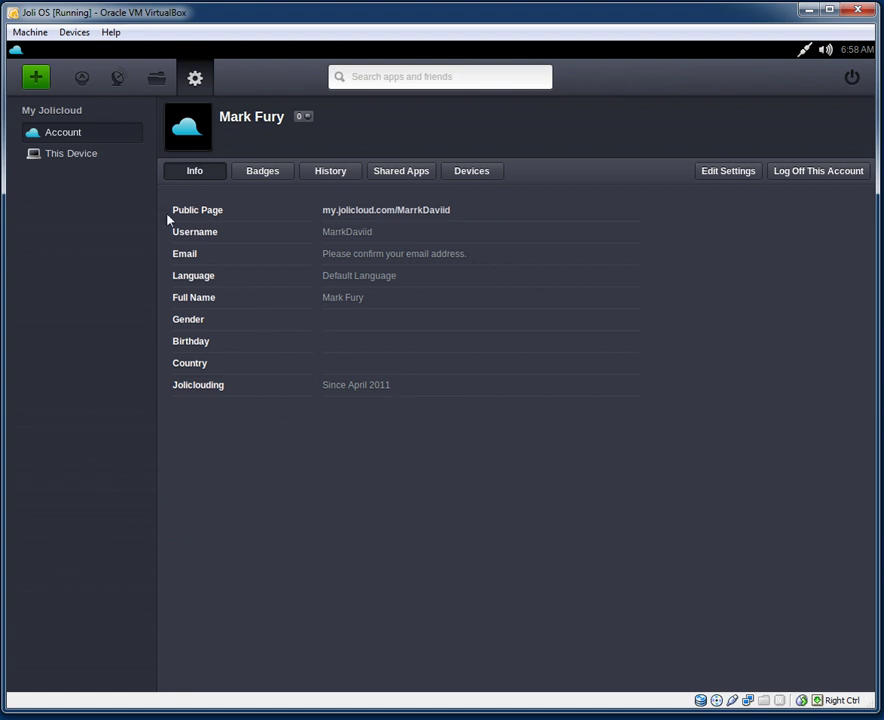
{"action": "left_click", "coordinate": [262, 174]}
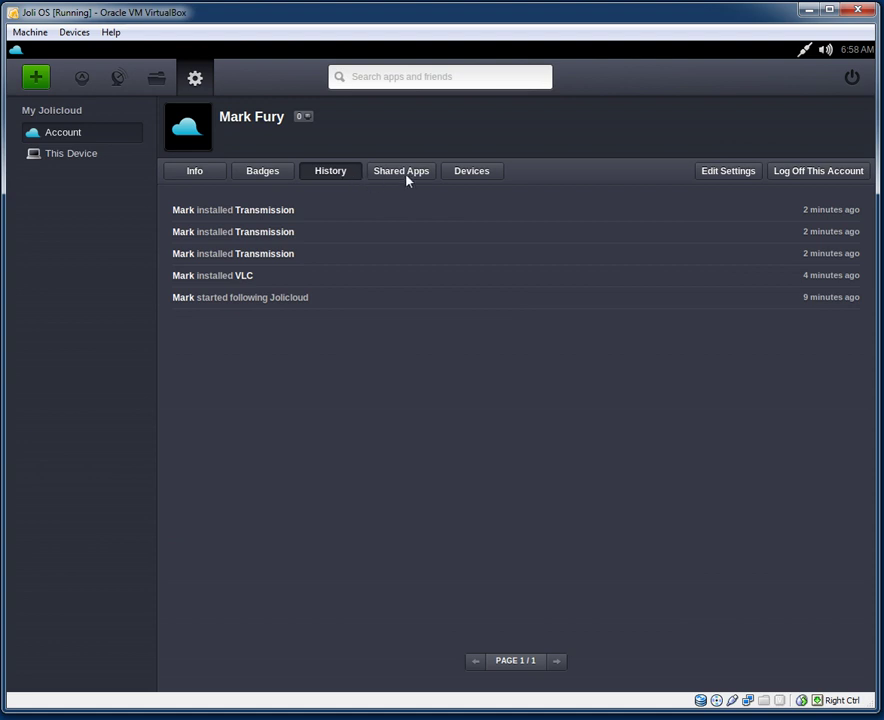
{"action": "left_click", "coordinate": [465, 181]}
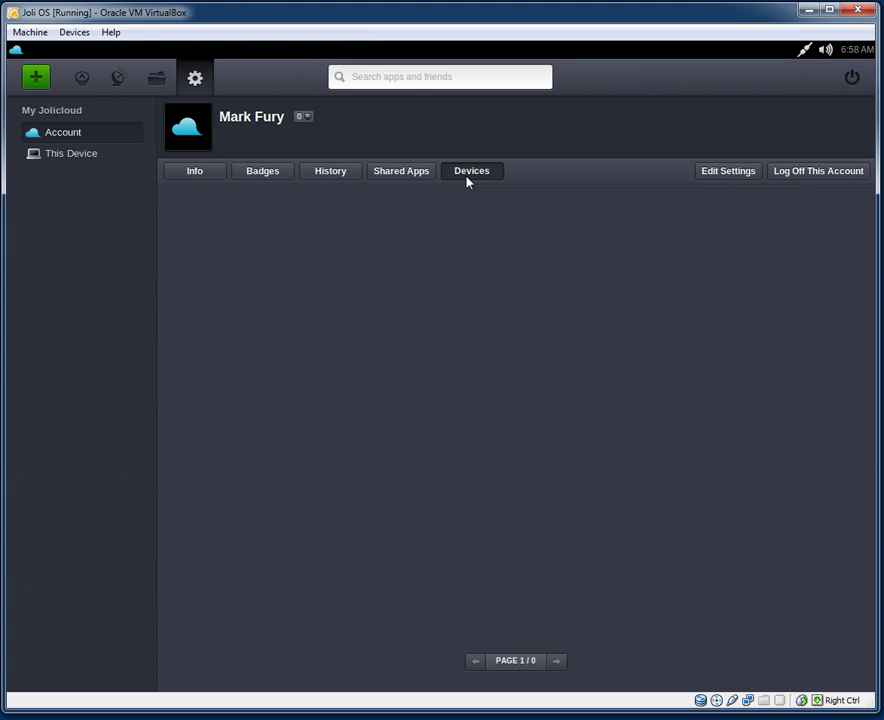
{"action": "left_click", "coordinate": [204, 176]}
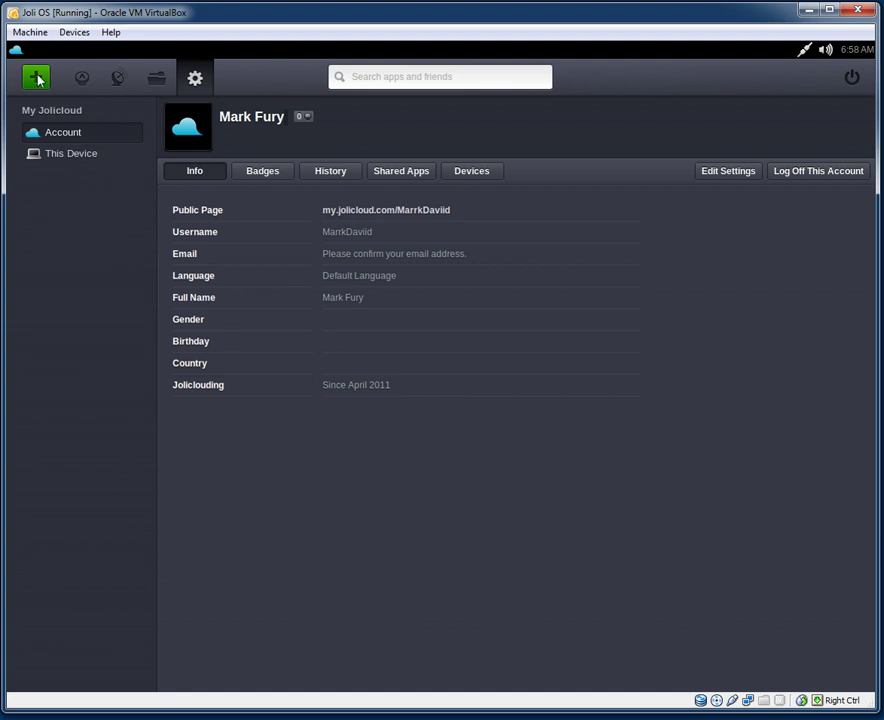
Go from account settings back to the home desktop's first app page.
{"action": "left_click", "coordinate": [81, 78]}
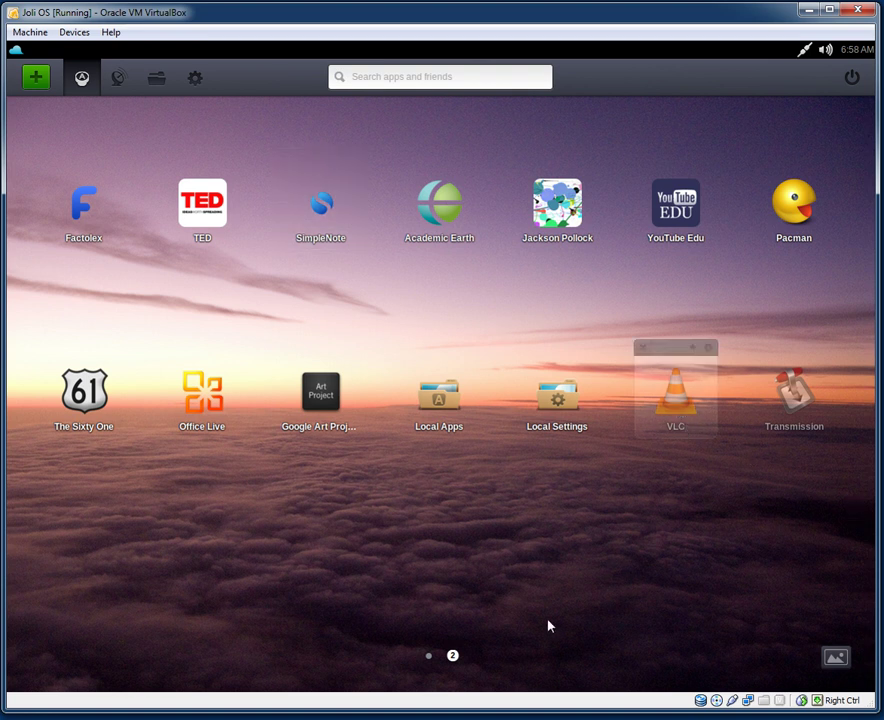
{"action": "left_click", "coordinate": [430, 659]}
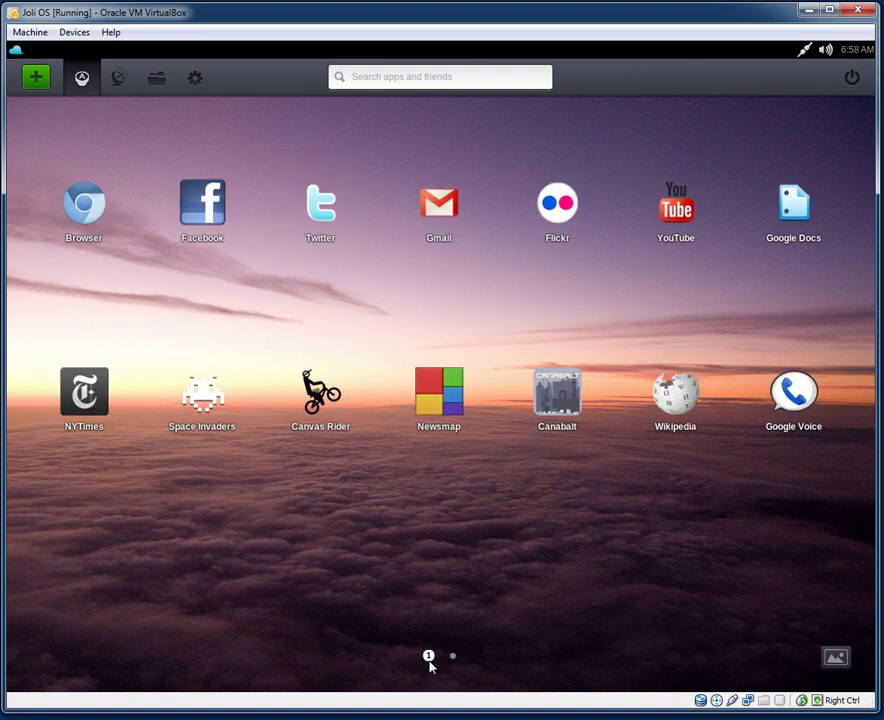